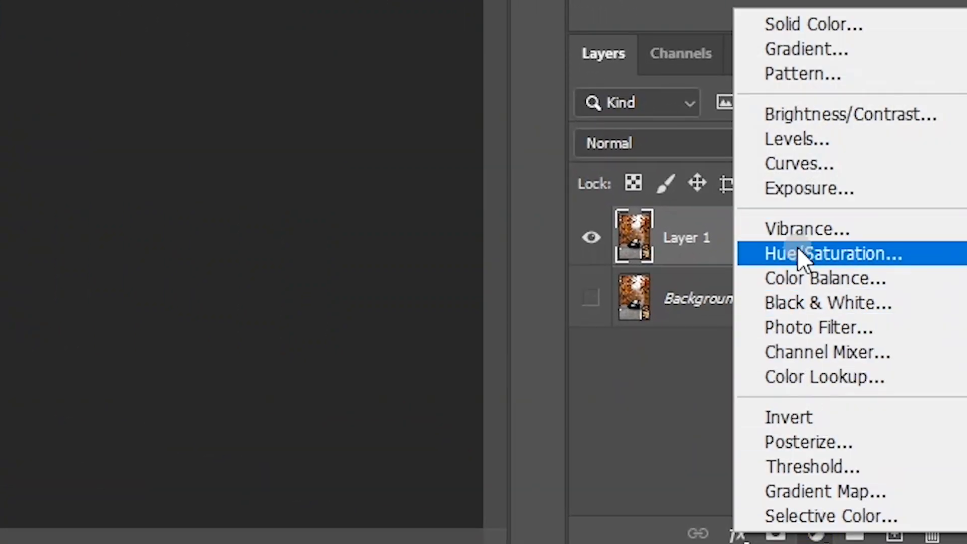
Step: Add a Hue/Saturation adjustment layer above Layer 1, lowering saturation to about -51 and reducing the lightness
{"action": "left_click", "coordinate": [798, 252]}
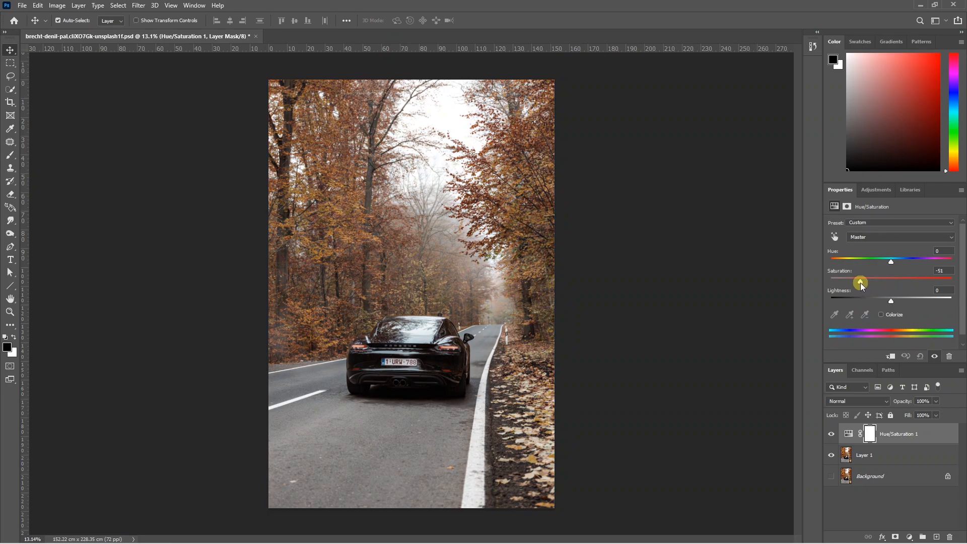
{"action": "left_click_drag", "start_coordinate": [892, 301], "coordinate": [863, 305]}
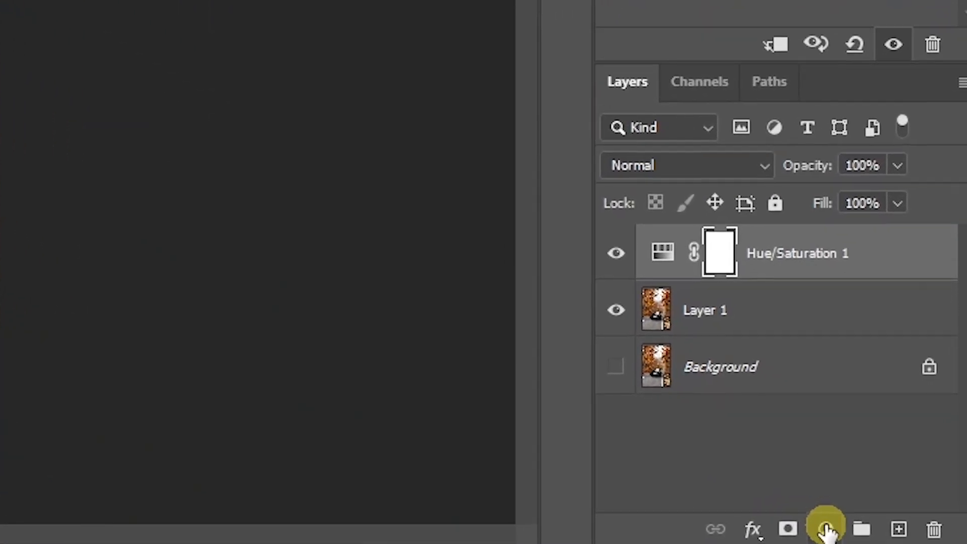
Step: Add a Curves adjustment layer and pull the RGB curve's midpoint downward to darken the photo
{"action": "left_click", "coordinate": [909, 537]}
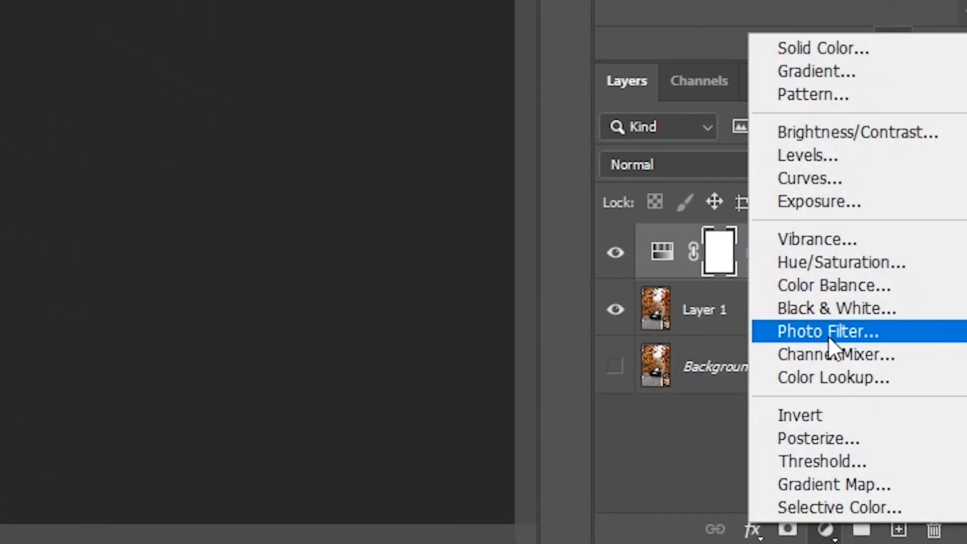
{"action": "left_click", "coordinate": [829, 177]}
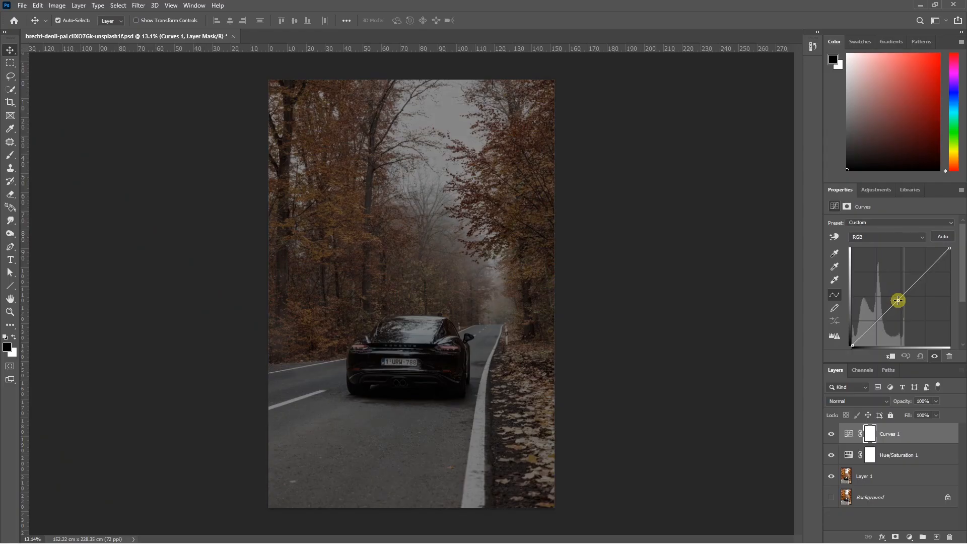
{"action": "left_click_drag", "start_coordinate": [901, 302], "coordinate": [911, 309]}
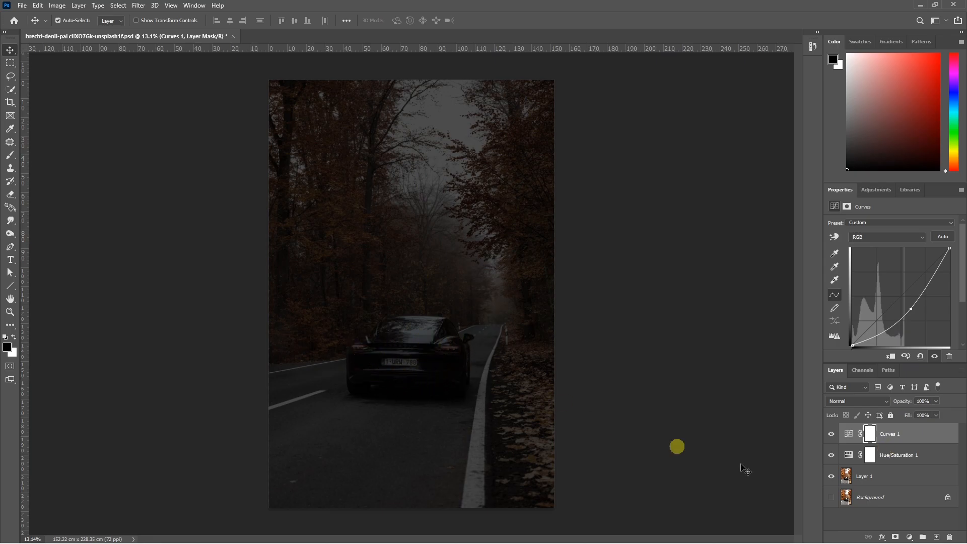
Step: Select the car on Layer 1 with the automatic Subject selection
{"action": "left_click", "coordinate": [876, 481]}
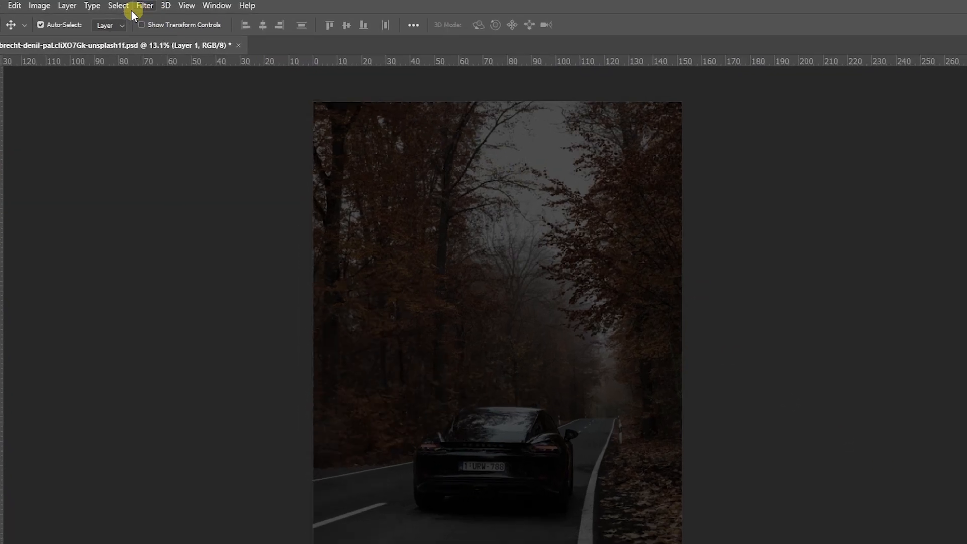
{"action": "left_click", "coordinate": [118, 5]}
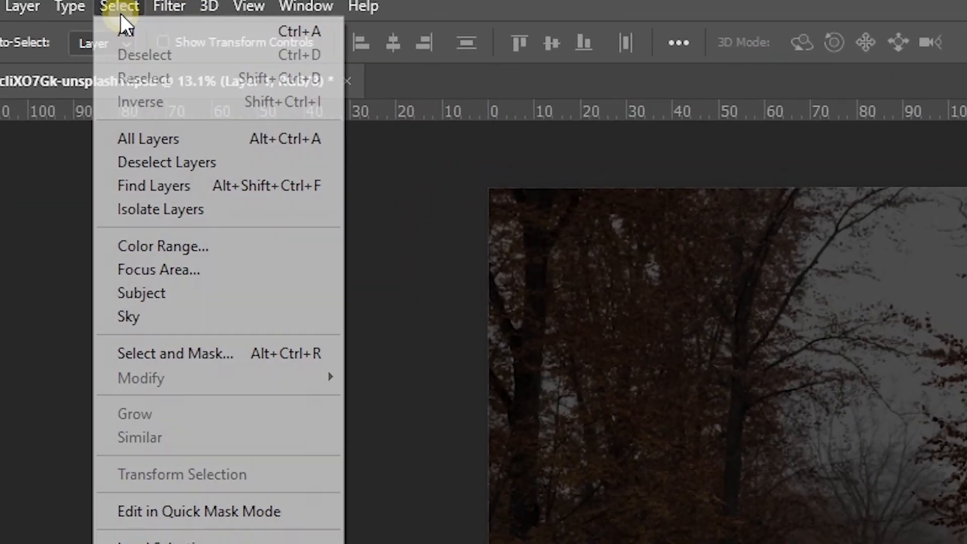
{"action": "left_click", "coordinate": [172, 295]}
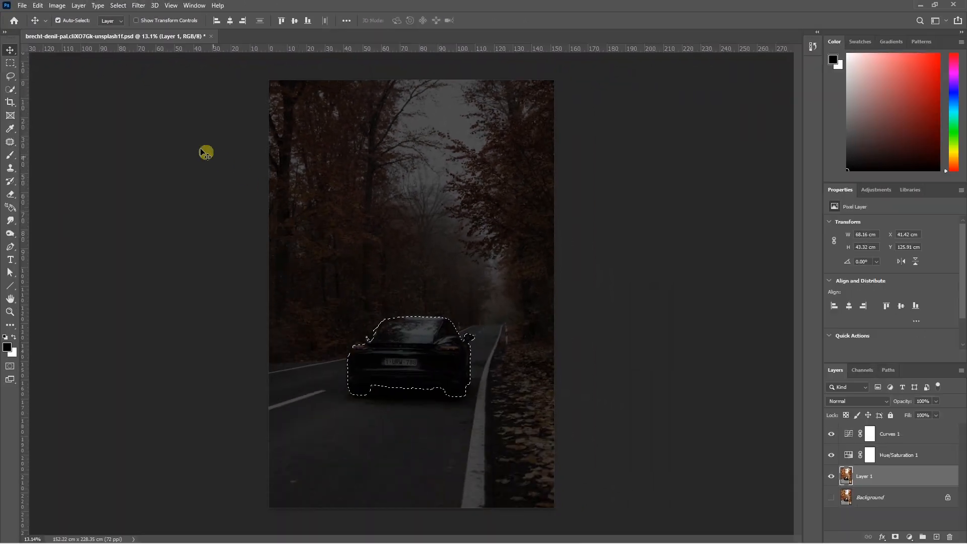
Step: Add the missed areas along the car's left fender and window pillar to the selection with the Lasso tool
{"action": "left_click", "coordinate": [10, 76]}
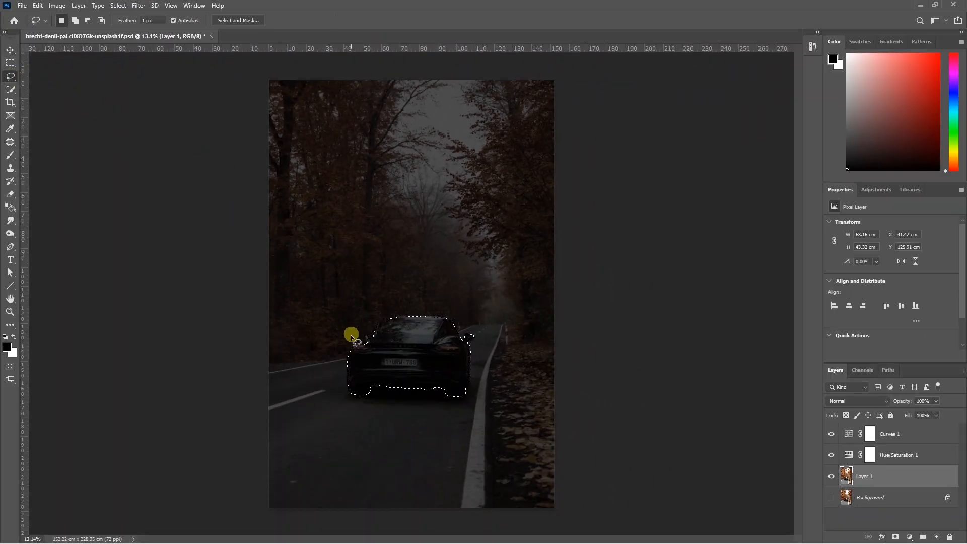
{"action": "scroll", "coordinate": [362, 342], "scroll_direction": "up", "scroll_amount": 2}
{"action": "scroll", "coordinate": [362, 342], "scroll_direction": "up", "scroll_amount": 4}
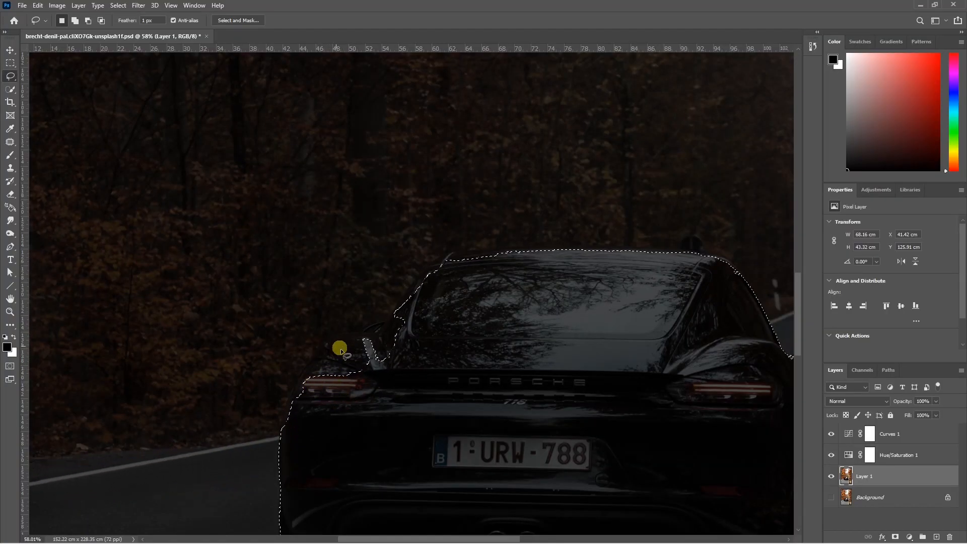
{"action": "left_click_drag", "start_coordinate": [282, 438], "coordinate": [281, 425], "text": "shift"}
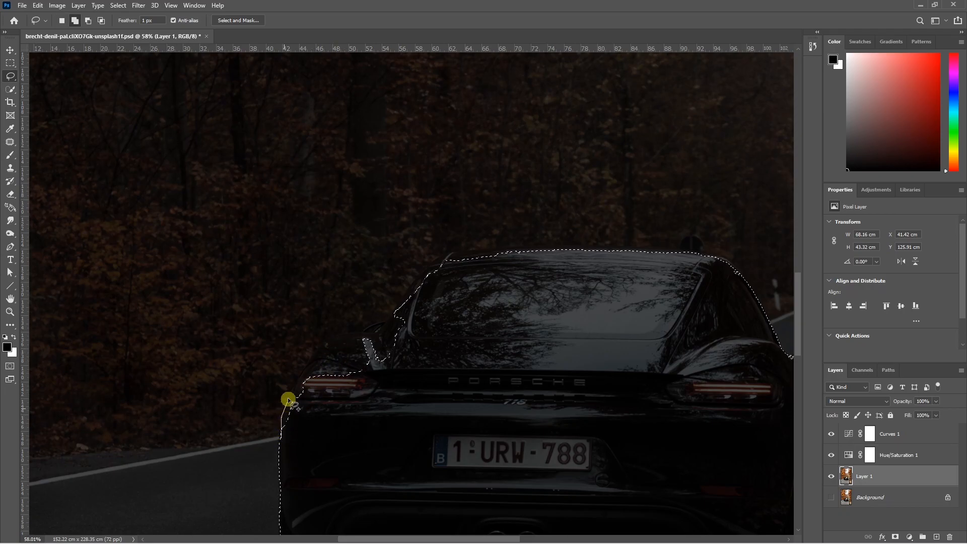
{"action": "mouse_move", "coordinate": [297, 378]}
{"action": "left_mouse_down"}
{"action": "mouse_move", "coordinate": [339, 334]}
{"action": "mouse_move", "coordinate": [395, 312]}
{"action": "mouse_move", "coordinate": [413, 282]}
{"action": "mouse_move", "coordinate": [487, 249]}
{"action": "mouse_move", "coordinate": [281, 434]}
{"action": "left_mouse_up"}
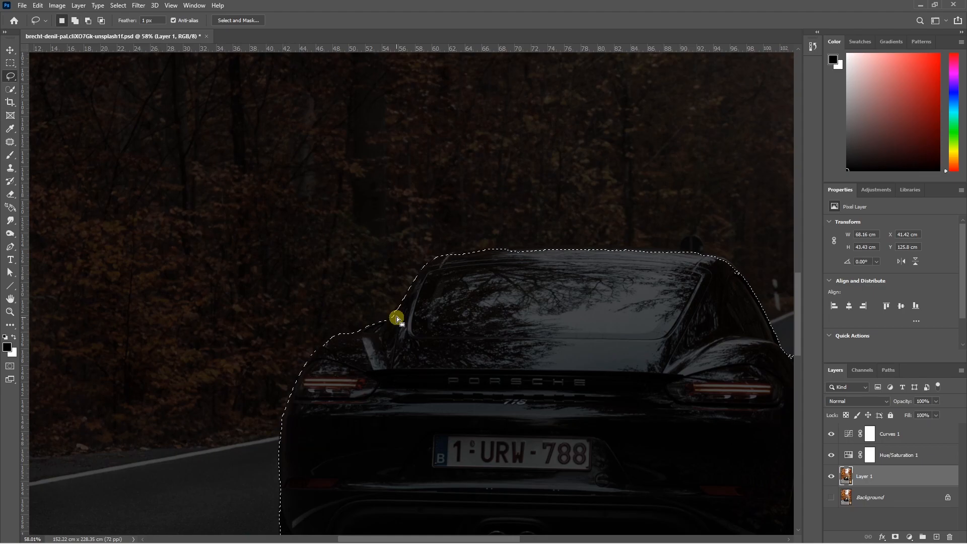
Step: Subtract the excess area beside the car's left shoulder from the selection with the Lasso tool
{"action": "scroll", "coordinate": [396, 318], "scroll_direction": "up", "scroll_amount": 5}
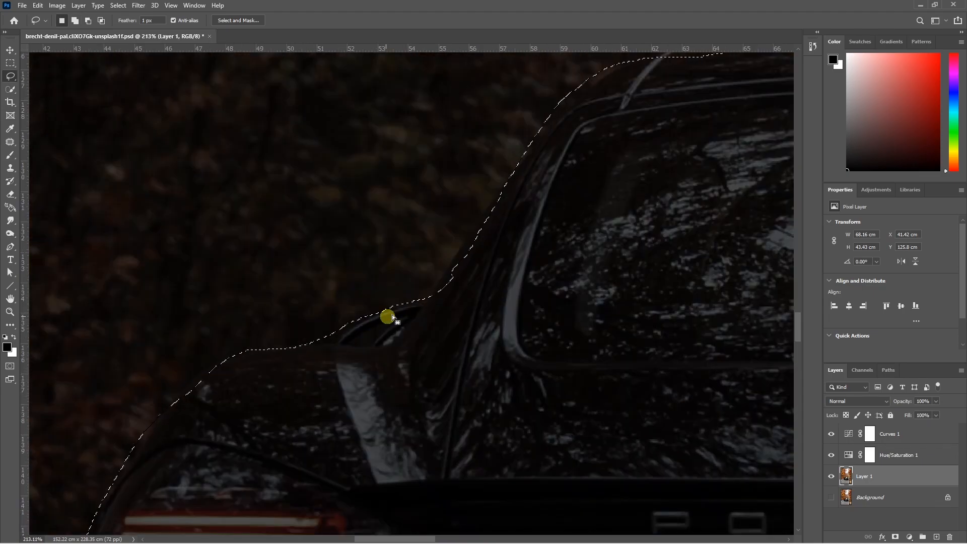
{"action": "key", "text": "alt"}
{"action": "mouse_move", "coordinate": [358, 337]}
{"action": "left_mouse_down"}
{"action": "mouse_move", "coordinate": [399, 319]}
{"action": "mouse_move", "coordinate": [370, 345]}
{"action": "mouse_move", "coordinate": [346, 341]}
{"action": "mouse_move", "coordinate": [363, 337]}
{"action": "left_mouse_up"}
{"action": "scroll", "coordinate": [330, 367], "scroll_direction": "down", "scroll_amount": 3}
{"action": "scroll", "coordinate": [330, 368], "scroll_direction": "down", "scroll_amount": 5}
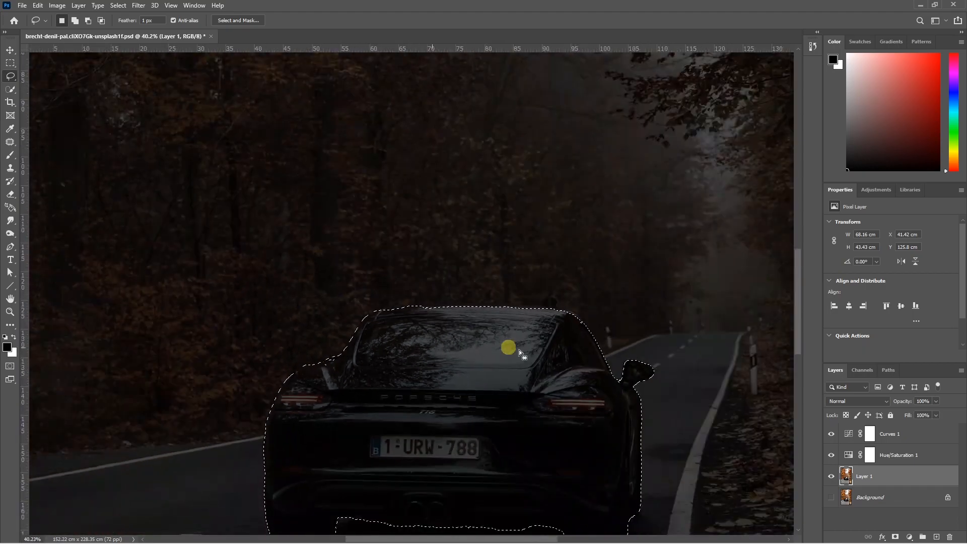
Step: Extend the car selection along the roof's upper edge with the Lasso tool
{"action": "scroll", "coordinate": [504, 444], "scroll_direction": "down", "scroll_amount": 2}
{"action": "scroll", "coordinate": [384, 377], "scroll_direction": "up", "scroll_amount": 2}
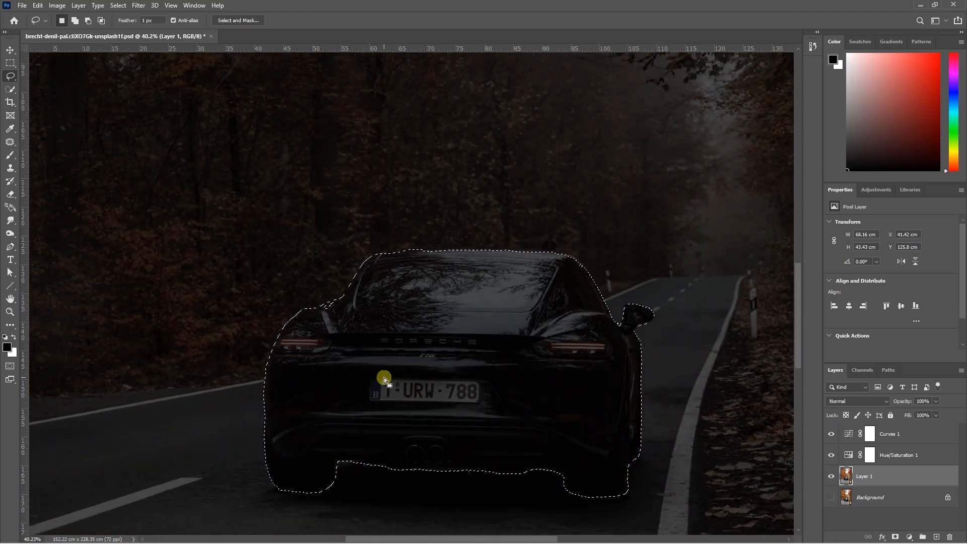
{"action": "scroll", "coordinate": [441, 255], "scroll_direction": "up", "scroll_amount": 5}
{"action": "mouse_move", "coordinate": [371, 283]}
{"action": "left_mouse_down"}
{"action": "mouse_move", "coordinate": [607, 274]}
{"action": "mouse_move", "coordinate": [372, 284]}
{"action": "left_mouse_up"}
{"action": "scroll", "coordinate": [353, 305], "scroll_direction": "right", "scroll_amount": 5}
{"action": "scroll", "coordinate": [393, 334], "scroll_direction": "down", "scroll_amount": 2}
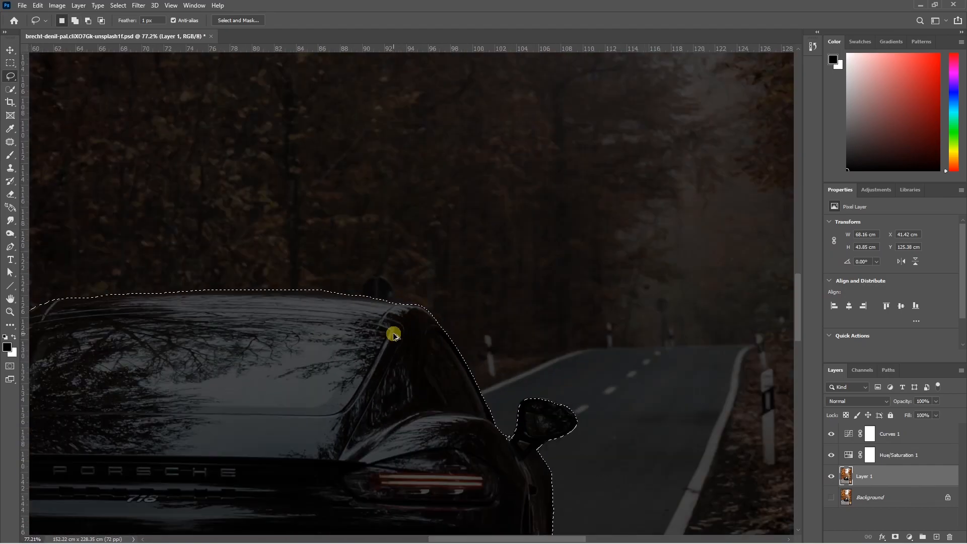
Step: Refine the car selection around the right rear wheel and underside with the Lasso tool
{"action": "scroll", "coordinate": [429, 403], "scroll_direction": "down", "scroll_amount": 6}
{"action": "scroll", "coordinate": [443, 426], "scroll_direction": "down", "scroll_amount": 2}
{"action": "scroll", "coordinate": [317, 386], "scroll_direction": "up", "scroll_amount": 3}
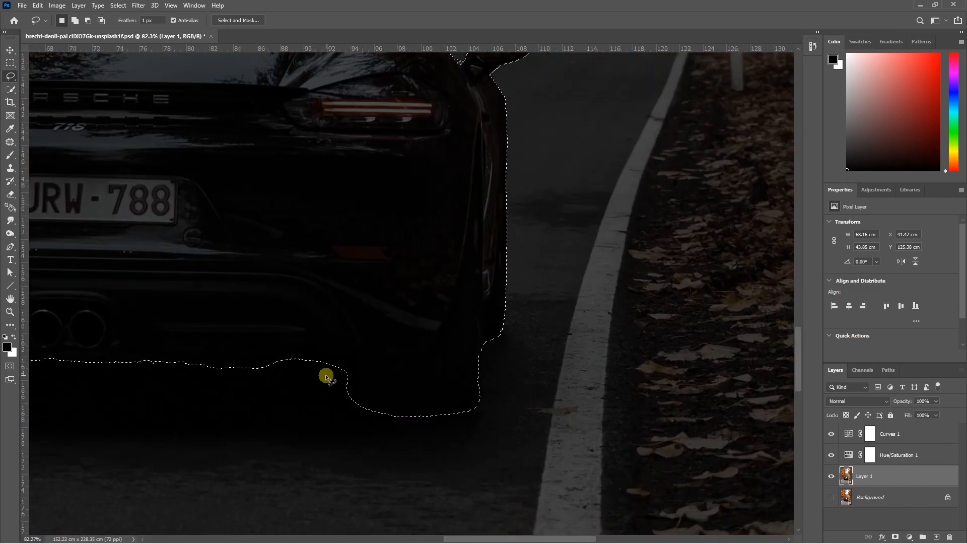
{"action": "key", "text": "ctrl+z"}
{"action": "mouse_move", "coordinate": [362, 417]}
{"action": "left_mouse_down"}
{"action": "mouse_move", "coordinate": [336, 383]}
{"action": "mouse_move", "coordinate": [368, 439]}
{"action": "mouse_move", "coordinate": [330, 375]}
{"action": "left_mouse_up"}
Step: Trim the car selection beneath the bumper and around the left rear wheel with the Lasso tool
{"action": "scroll", "coordinate": [318, 380], "scroll_direction": "down", "scroll_amount": 2}
{"action": "scroll", "coordinate": [282, 397], "scroll_direction": "left", "scroll_amount": 2}
{"action": "scroll", "coordinate": [149, 347], "scroll_direction": "up", "scroll_amount": 2}
{"action": "mouse_move", "coordinate": [167, 350]}
{"action": "left_mouse_down"}
{"action": "mouse_move", "coordinate": [176, 354]}
{"action": "mouse_move", "coordinate": [168, 352]}
{"action": "left_mouse_up"}
{"action": "scroll", "coordinate": [168, 352], "scroll_direction": "down", "scroll_amount": 3}
{"action": "scroll", "coordinate": [95, 376], "scroll_direction": "up", "scroll_amount": 4}
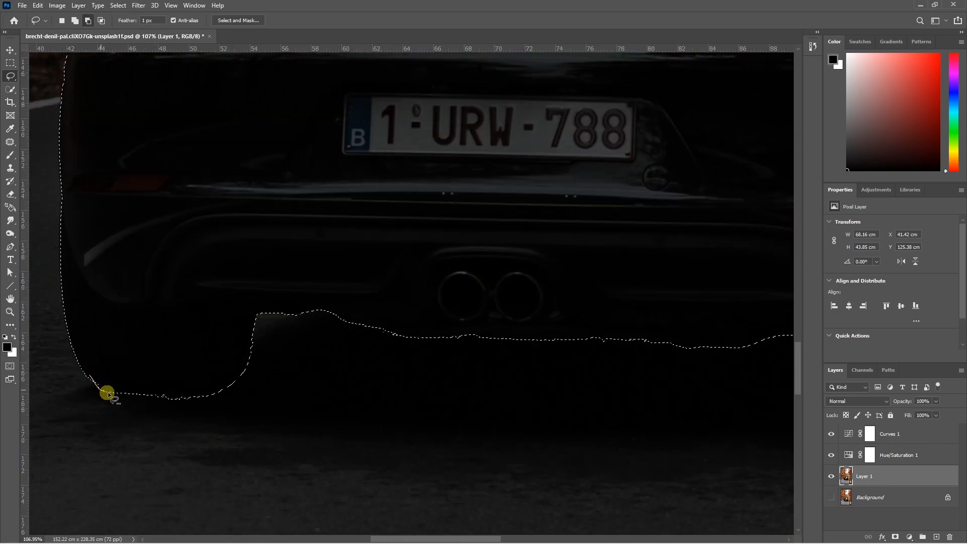
{"action": "left_click_drag", "start_coordinate": [90, 390], "coordinate": [77, 392]}
Step: Copy the selected car to a new layer and move it above the Curves 1 layer
{"action": "scroll", "coordinate": [248, 324], "scroll_direction": "down", "scroll_amount": 6}
{"action": "scroll", "coordinate": [225, 350], "scroll_direction": "up", "scroll_amount": 1}
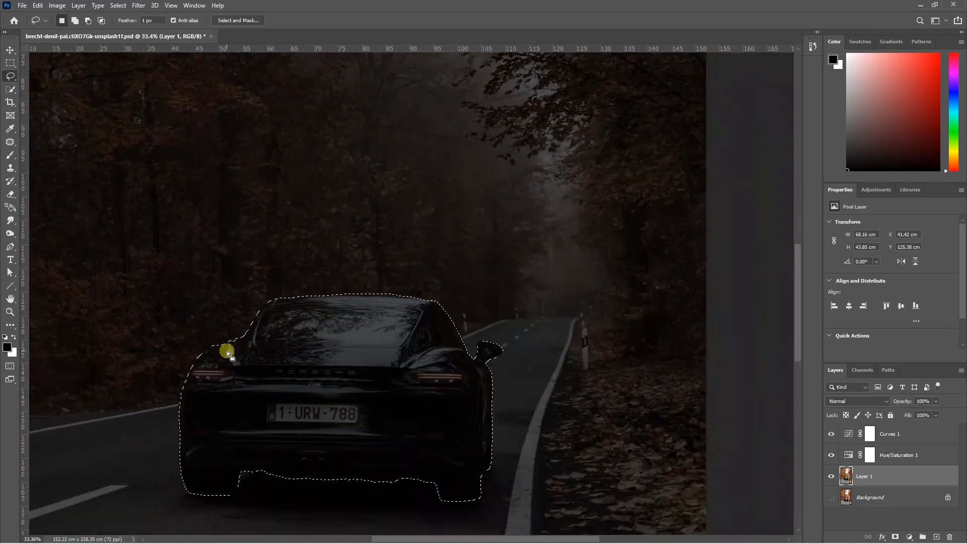
{"action": "scroll", "coordinate": [338, 400], "scroll_direction": "down", "scroll_amount": 1}
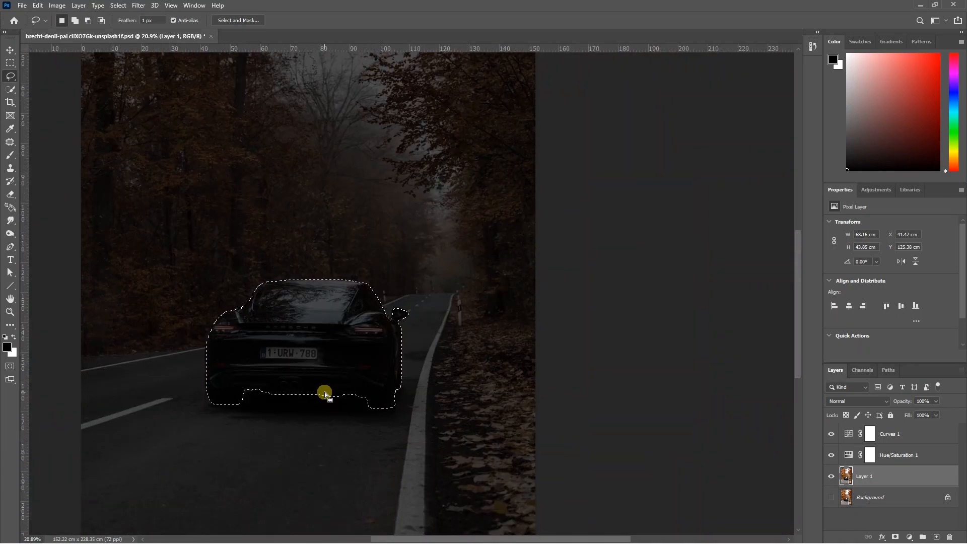
{"action": "key", "text": "ctrl+j"}
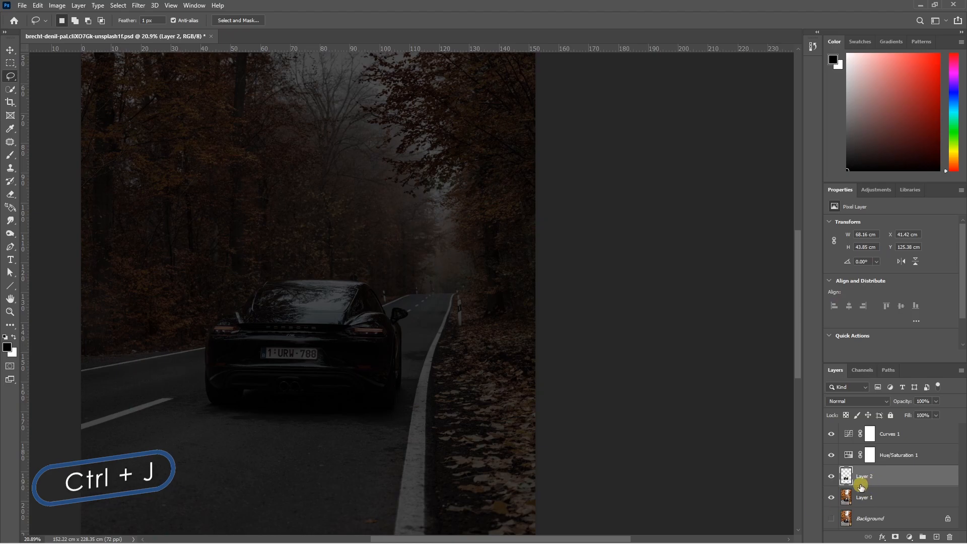
{"action": "left_click_drag", "start_coordinate": [862, 487], "coordinate": [878, 429]}
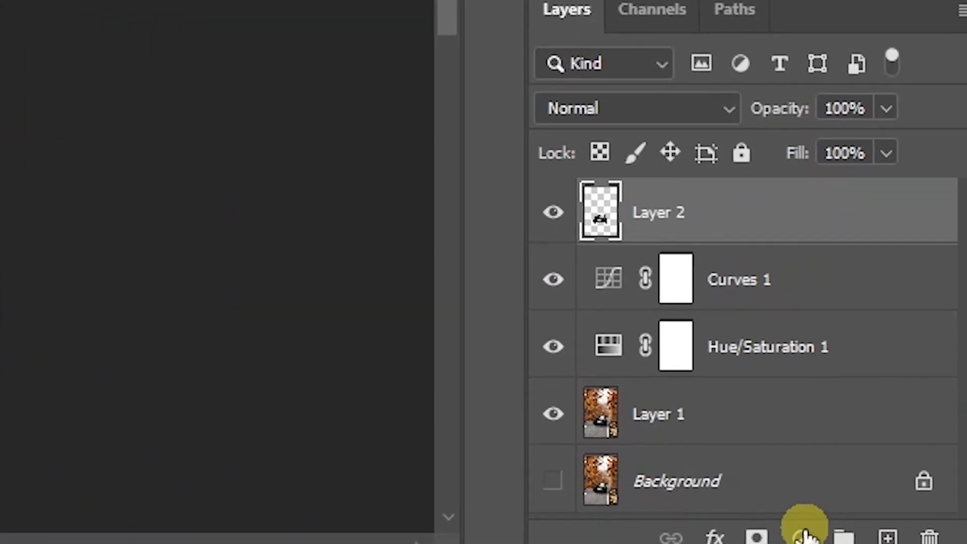
Step: Add a Brightness/Contrast adjustment clipped to Layer 2 with brightness -150 and contrast -50
{"action": "left_click", "coordinate": [910, 537]}
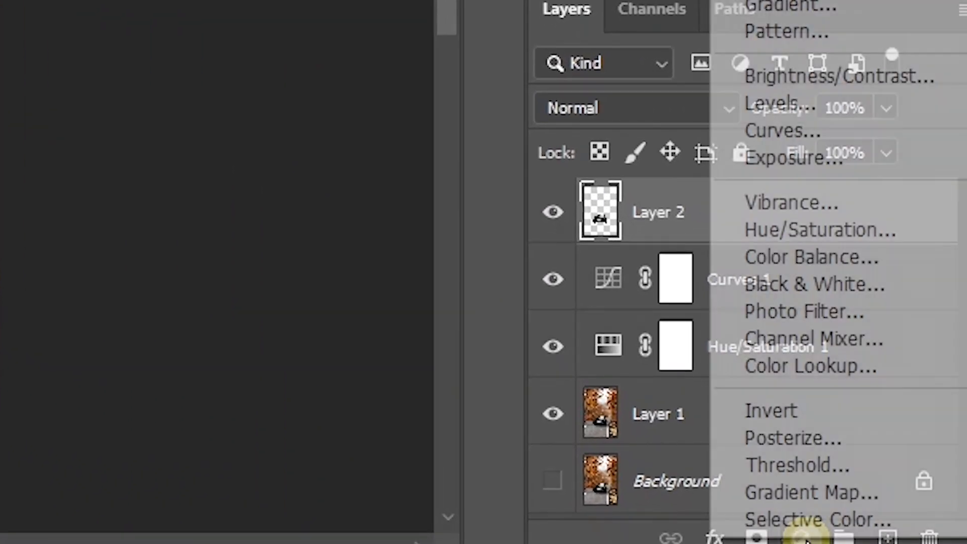
{"action": "left_click", "coordinate": [829, 78]}
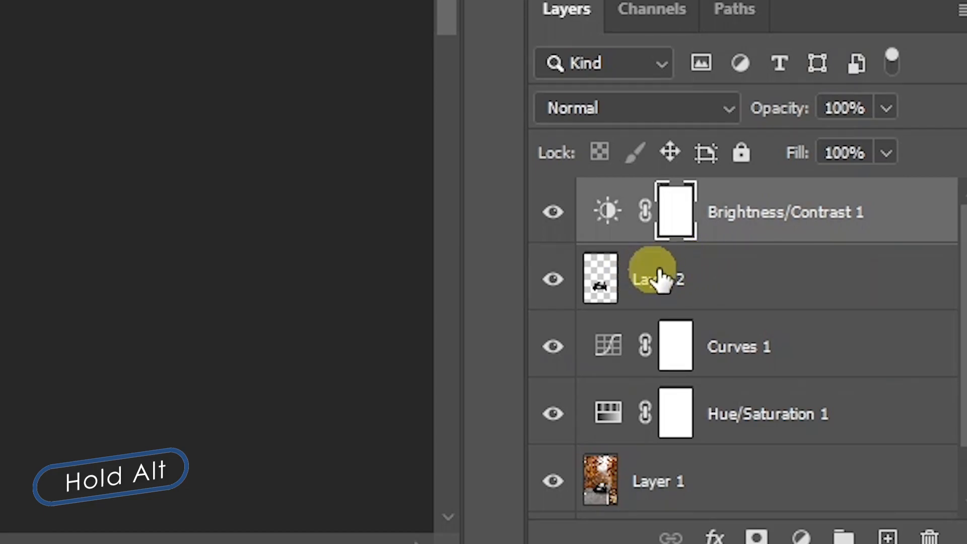
{"action": "left_click", "coordinate": [750, 241], "text": "alt"}
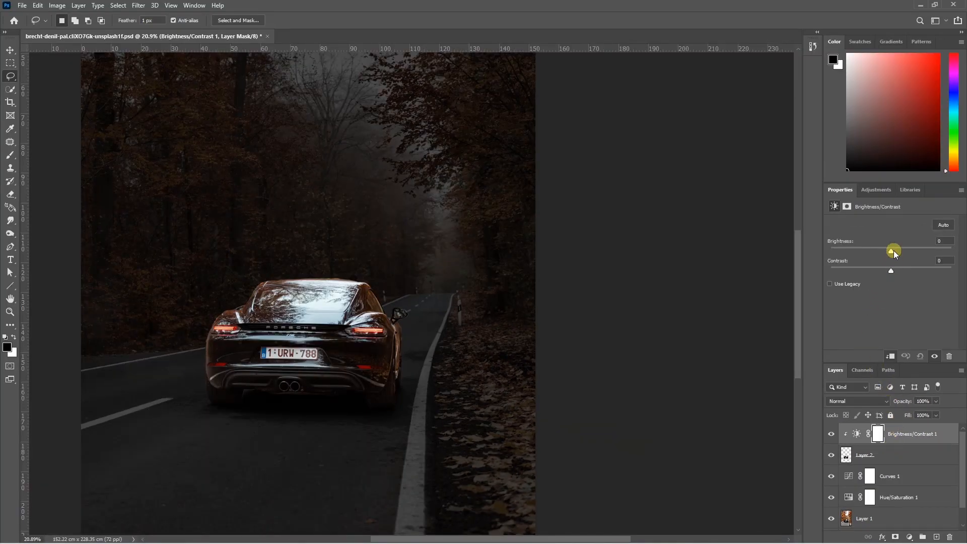
{"action": "left_click_drag", "start_coordinate": [894, 250], "coordinate": [830, 251]}
{"action": "left_click_drag", "start_coordinate": [891, 272], "coordinate": [851, 272]}
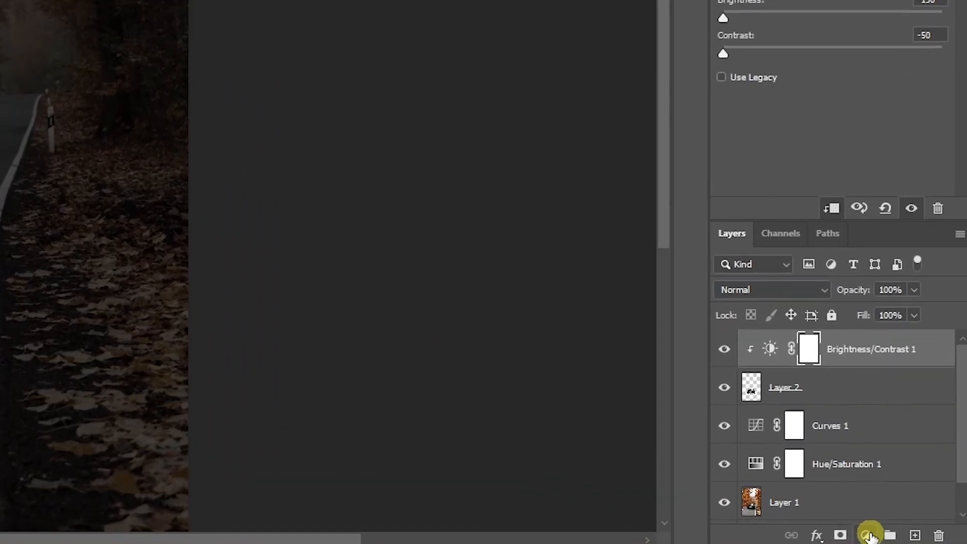
Step: Add a Color Lookup adjustment layer using the Moonlight.3DL 3D LUT
{"action": "left_click", "coordinate": [910, 536]}
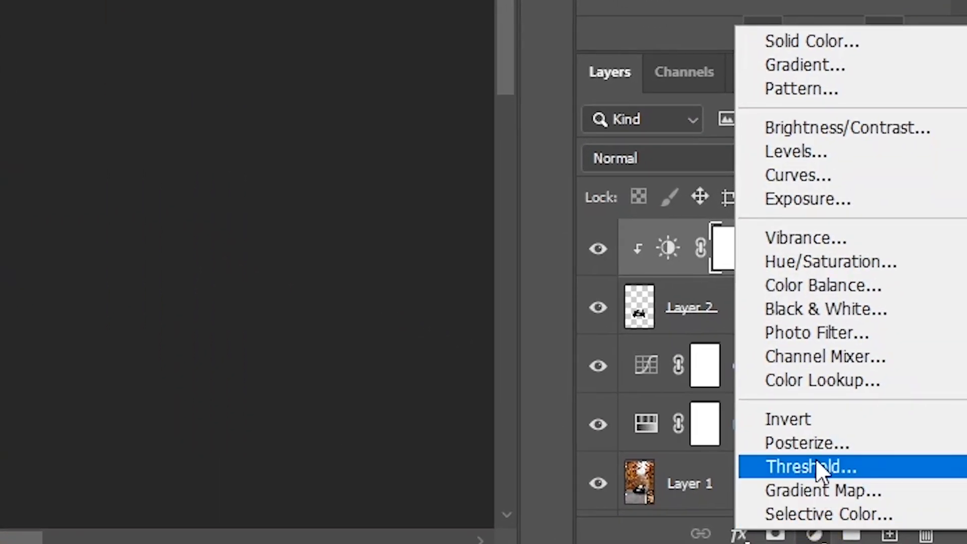
{"action": "left_click", "coordinate": [828, 380]}
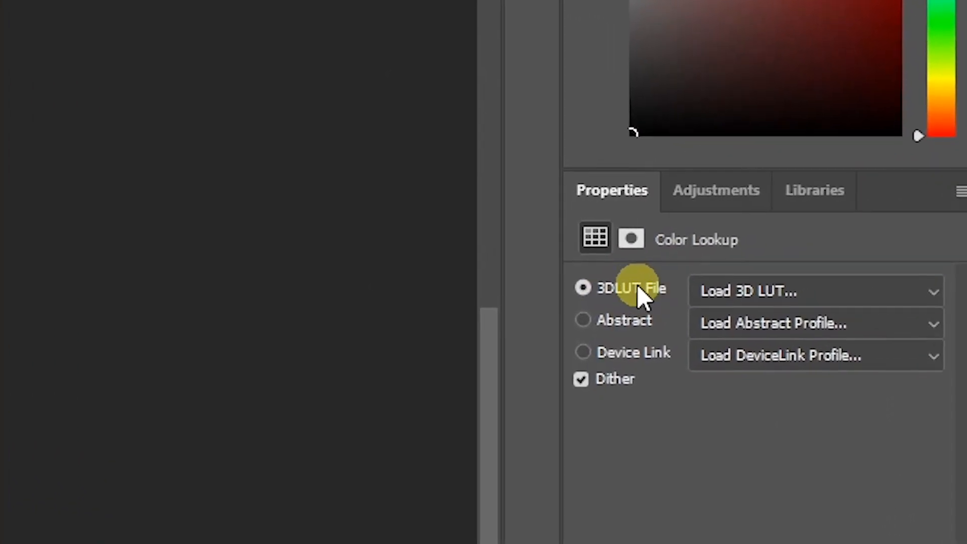
{"action": "left_click", "coordinate": [757, 291]}
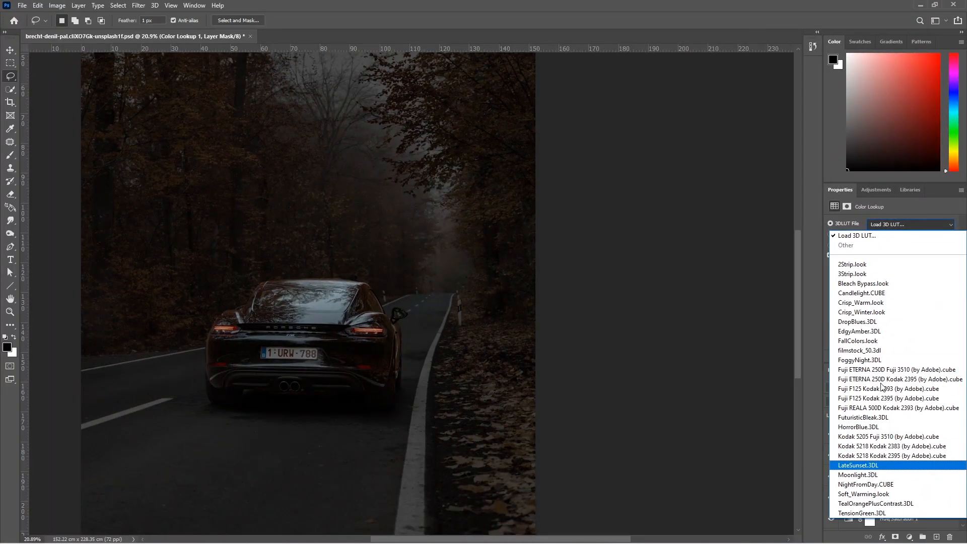
{"action": "left_click", "coordinate": [868, 475]}
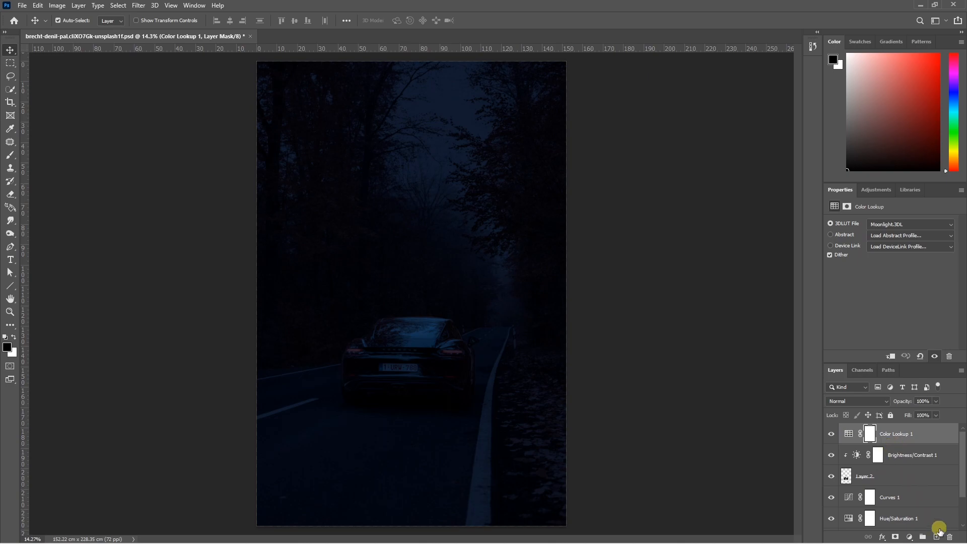
Step: Create a new layer above Color Lookup 1 and name it "Moon light"
{"action": "left_click", "coordinate": [938, 537]}
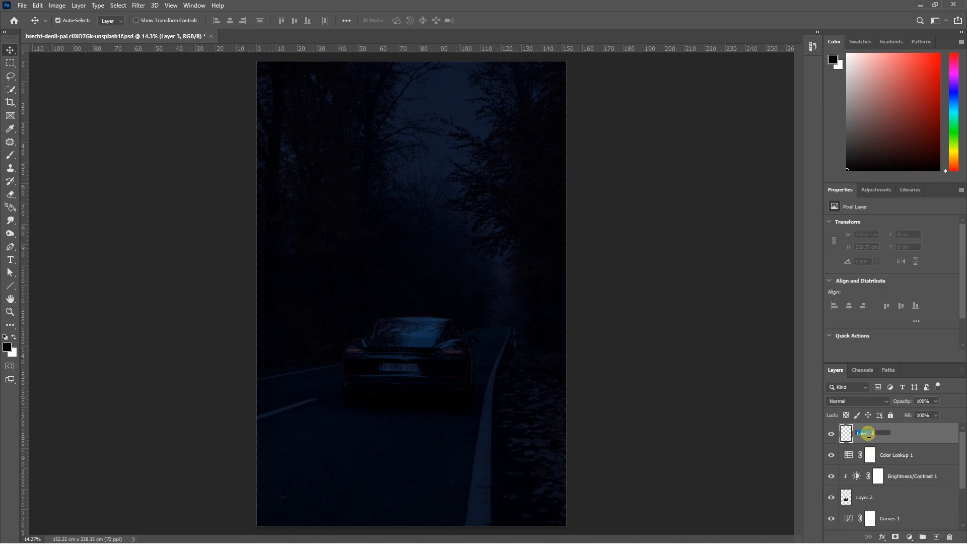
{"action": "left_click", "coordinate": [869, 433]}
{"action": "type", "text": "Moon light"}
{"action": "key", "text": "Return"}
Step: Enlarge the white Soft Round brush to about 2200 px and paint over the upper-right part of the photo on the Moon light layer
{"action": "key", "text": "b"}
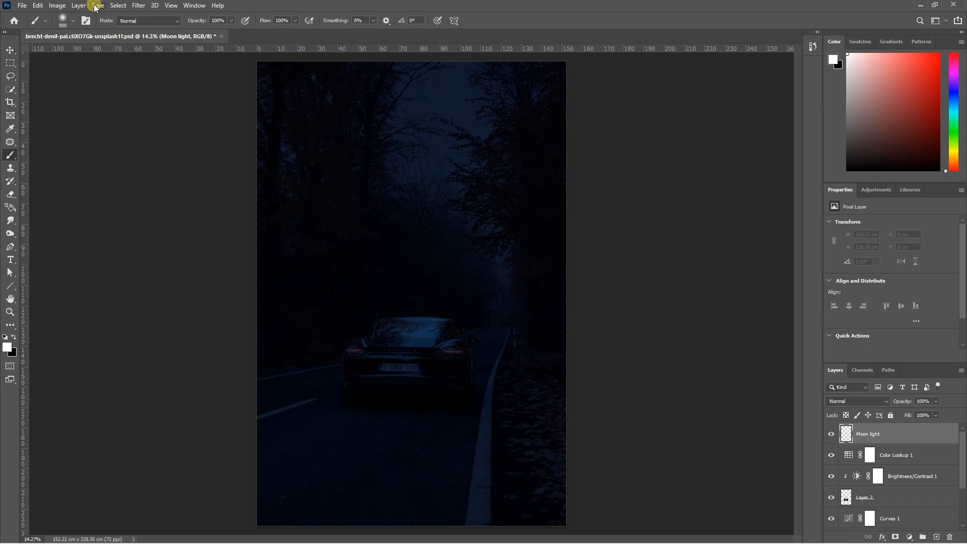
{"action": "left_click", "coordinate": [74, 21]}
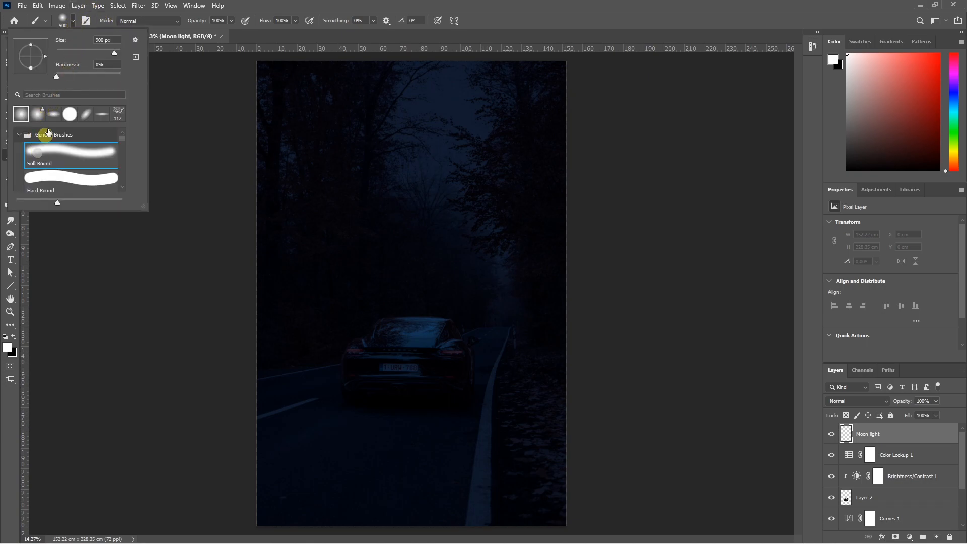
{"action": "left_click", "coordinate": [71, 24]}
{"action": "key", "text": "bracketright"}
{"action": "key", "text": "bracketright"}
{"action": "key", "text": "bracketright"}
{"action": "key", "text": "bracketright"}
{"action": "key", "text": "bracketright"}
{"action": "key", "text": "bracketright"}
{"action": "key", "text": "bracketright"}
{"action": "key", "text": "bracketright"}
{"action": "key", "text": "bracketright"}
{"action": "key", "text": "bracketright"}
{"action": "key", "text": "bracketright"}
{"action": "key", "text": "bracketright"}
{"action": "key", "text": "bracketright"}
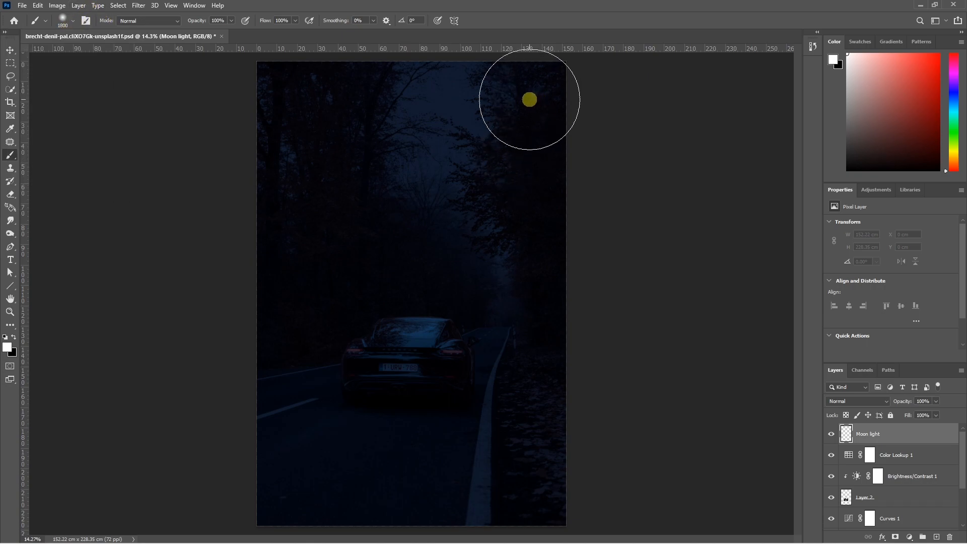
{"action": "left_click_drag", "start_coordinate": [518, 95], "coordinate": [512, 90]}
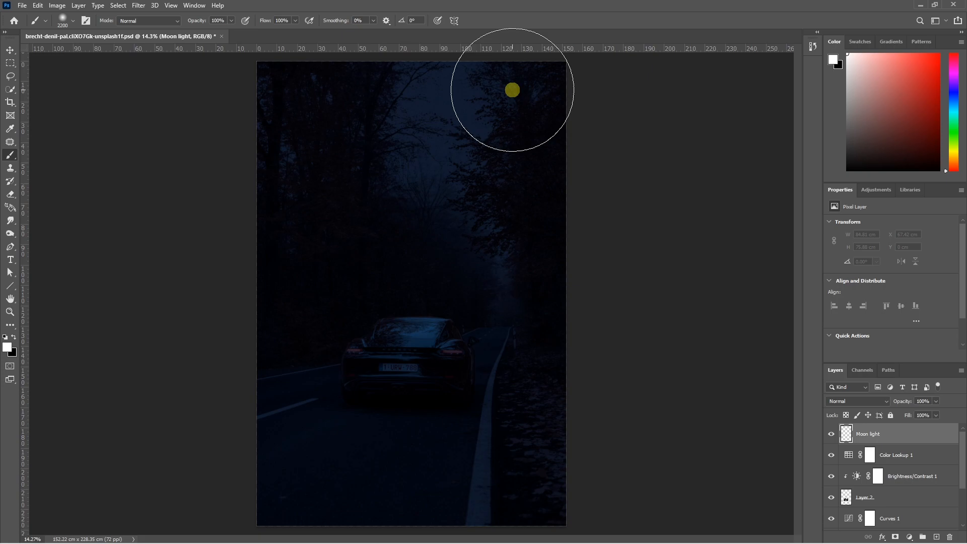
Step: Paint soft white light in the photo's upper-right area on the Moon light layer, then set the layer to Soft Light with 79% fill
{"action": "left_click", "coordinate": [512, 90]}
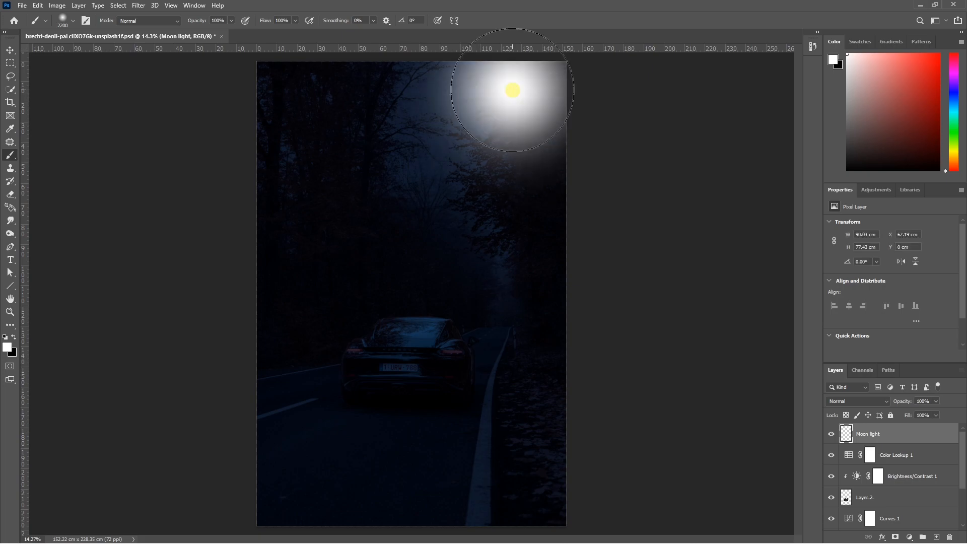
{"action": "left_click", "coordinate": [847, 401]}
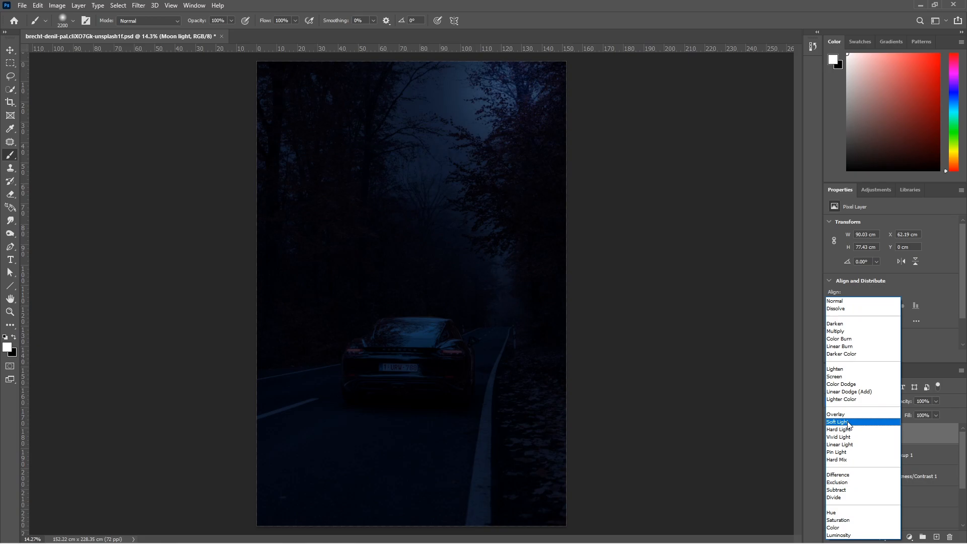
{"action": "left_click", "coordinate": [848, 405]}
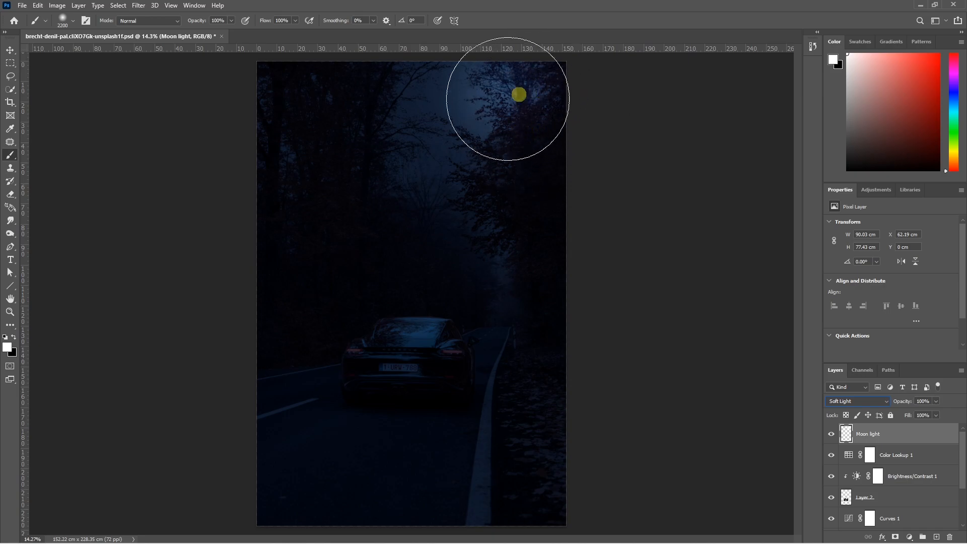
{"action": "left_click", "coordinate": [937, 416]}
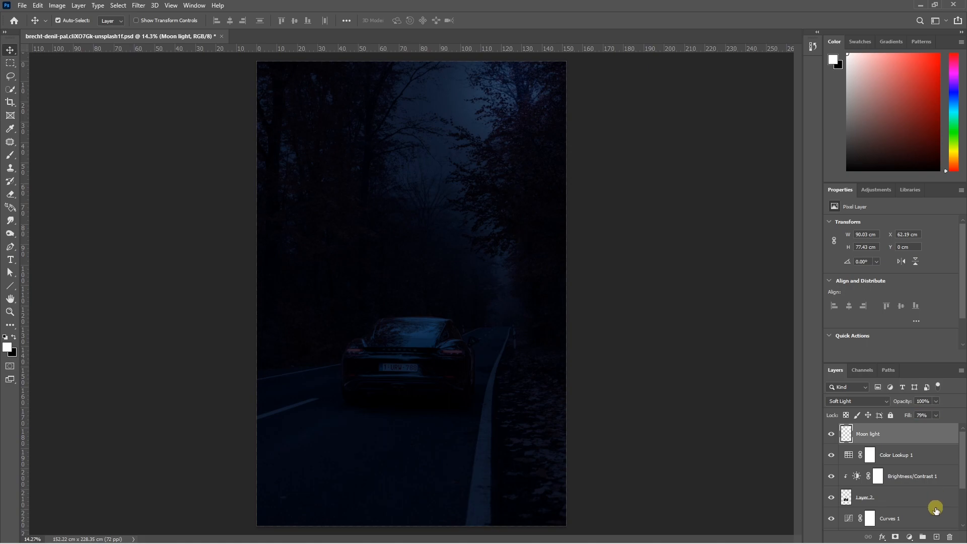
Step: Create a layer named "car headlight" and draw a closed triangular Pen path from the car's right side across the road, curving its last segment
{"action": "left_click", "coordinate": [934, 537]}
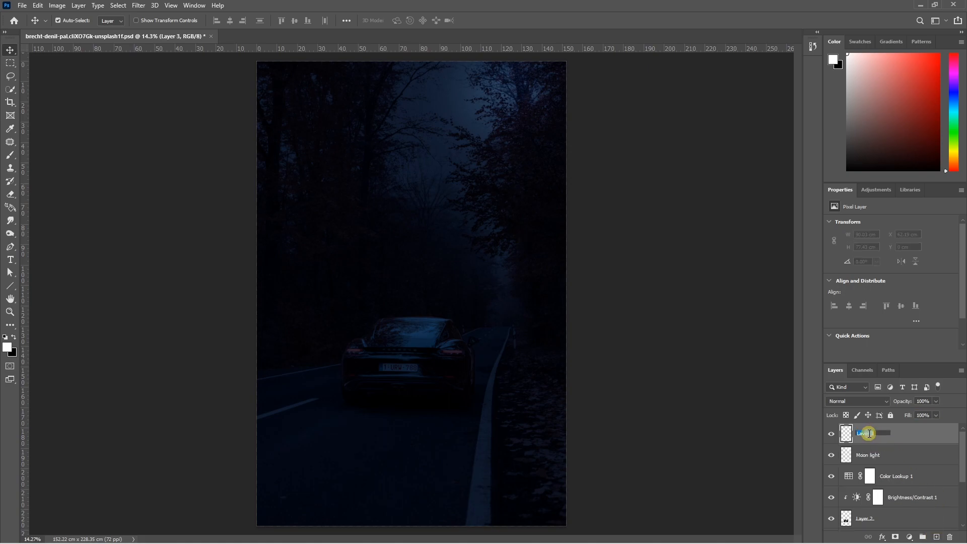
{"action": "key", "text": "Return"}
{"action": "scroll", "coordinate": [483, 368], "scroll_direction": "up", "scroll_amount": 3}
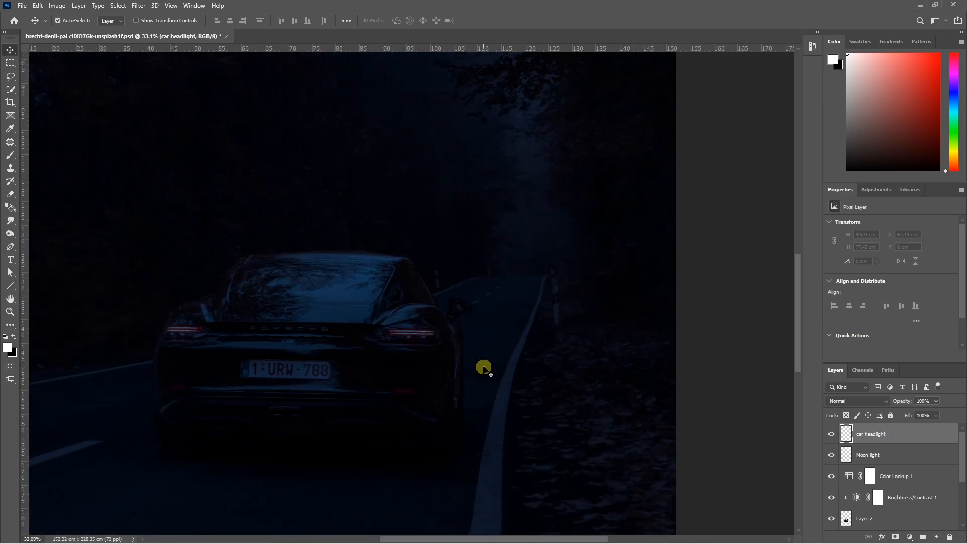
{"action": "key", "text": "p"}
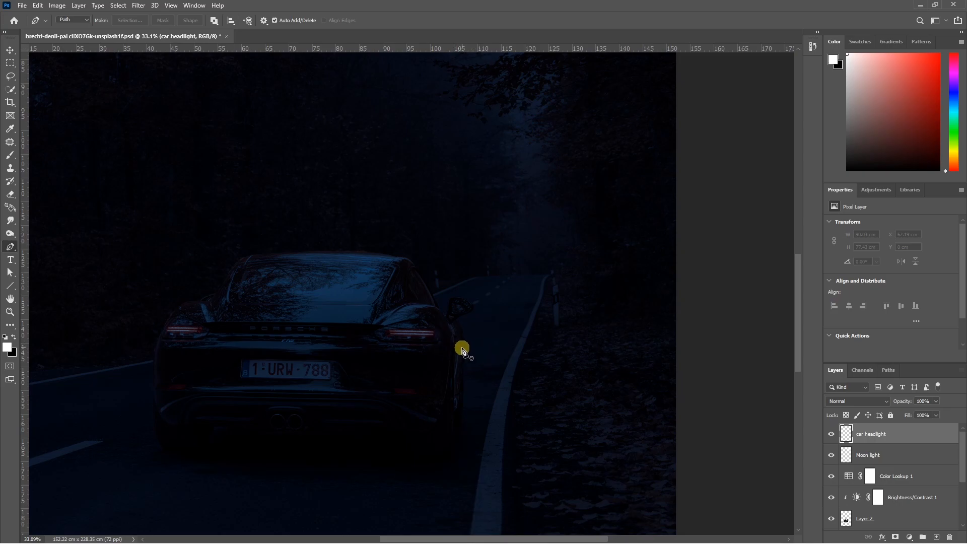
{"action": "left_click", "coordinate": [539, 314]}
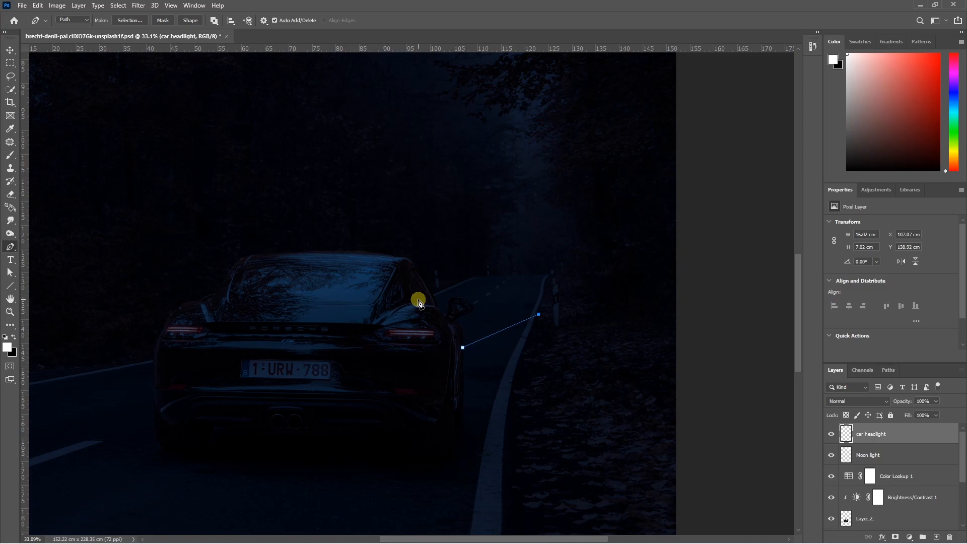
{"action": "left_click", "coordinate": [412, 300]}
{"action": "left_click_drag", "start_coordinate": [463, 347], "coordinate": [486, 348]}
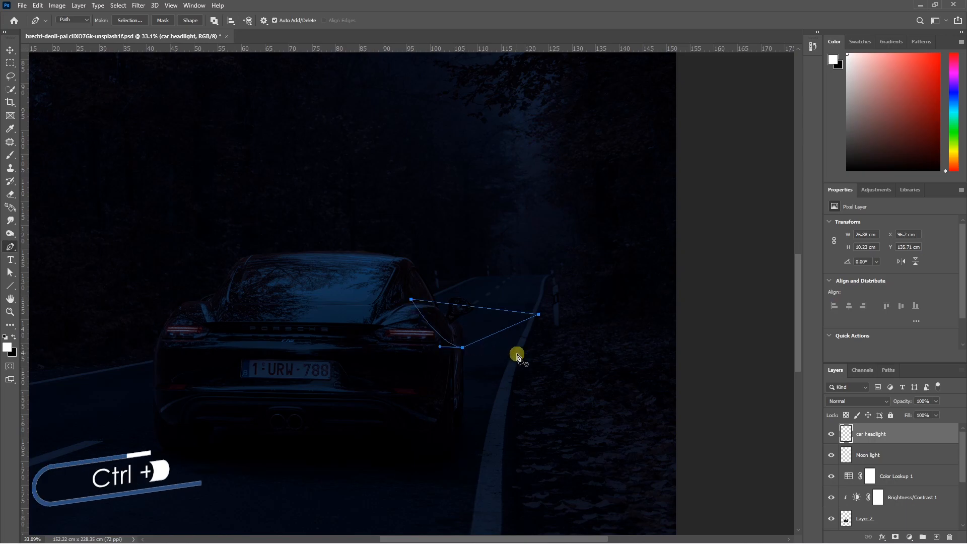
Step: Convert the headlight path to a selection, fill it with white and deselect
{"action": "key", "text": "ctrl+Return"}
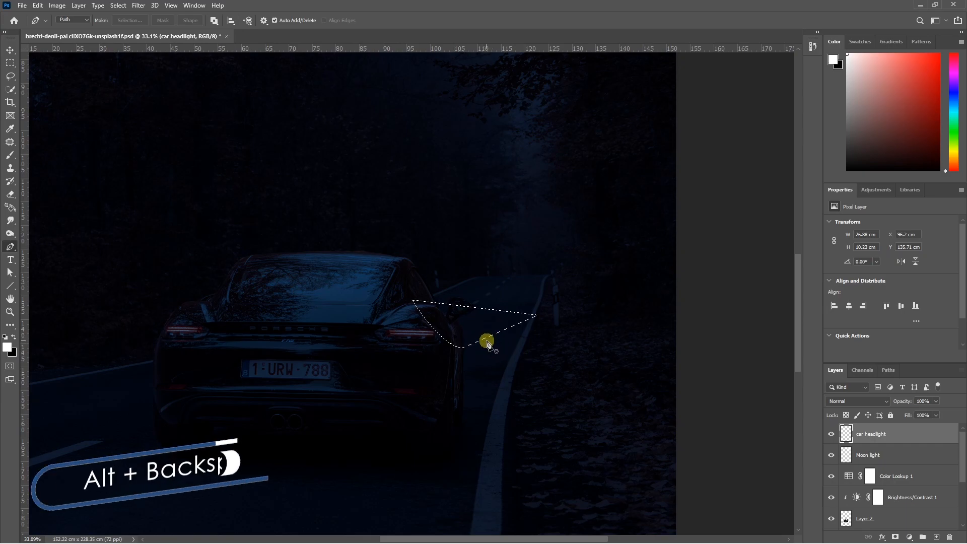
{"action": "key", "text": "alt+BackSpace"}
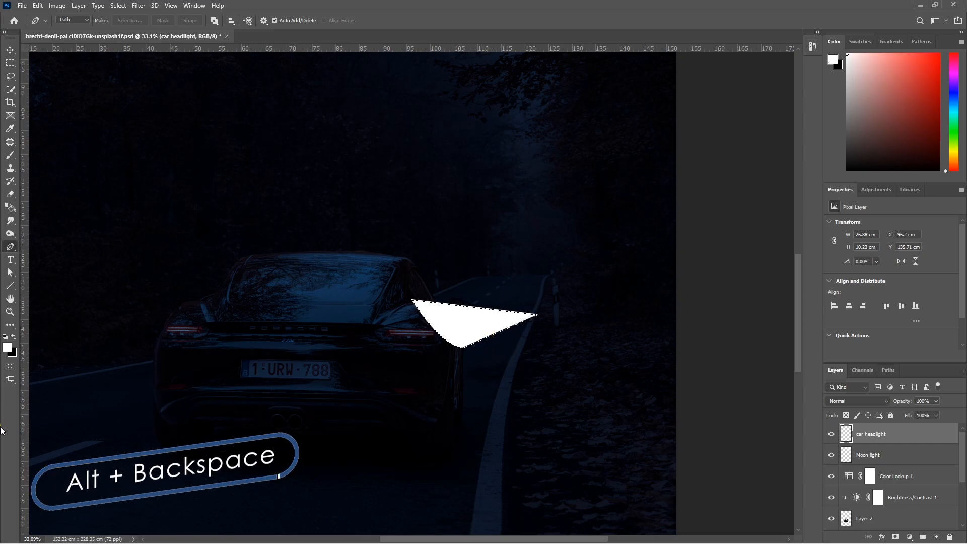
{"action": "key", "text": "ctrl+d"}
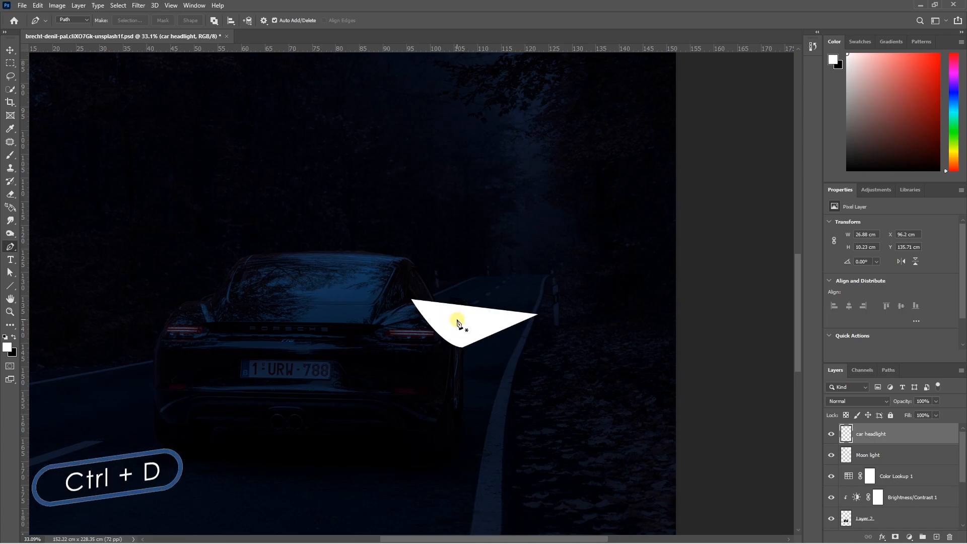
Step: Move the car headlight layer down the stack to between Hue/Saturation 1 and Curves 1
{"action": "key", "text": "v"}
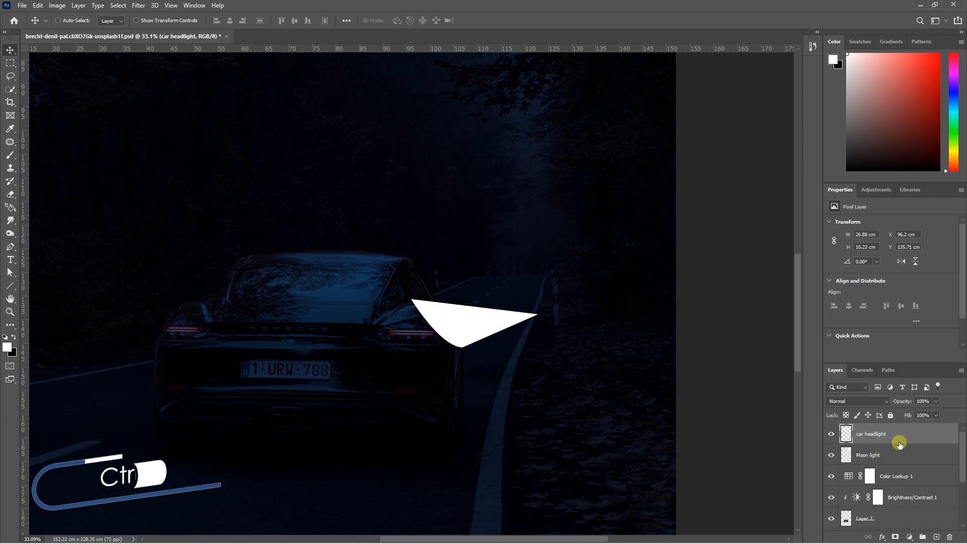
{"action": "key", "text": "ctrl+shift+bracketleft"}
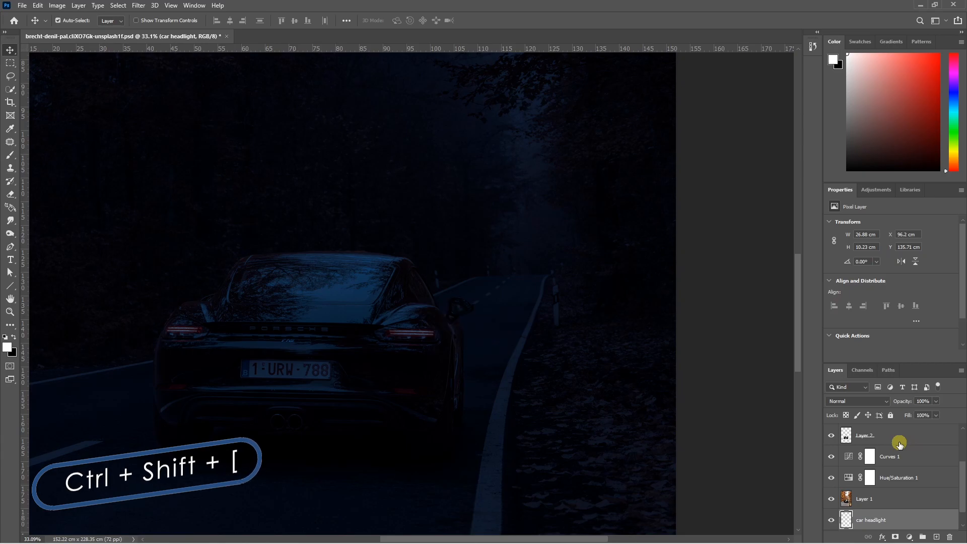
{"action": "scroll", "coordinate": [884, 495], "scroll_direction": "down", "scroll_amount": 1}
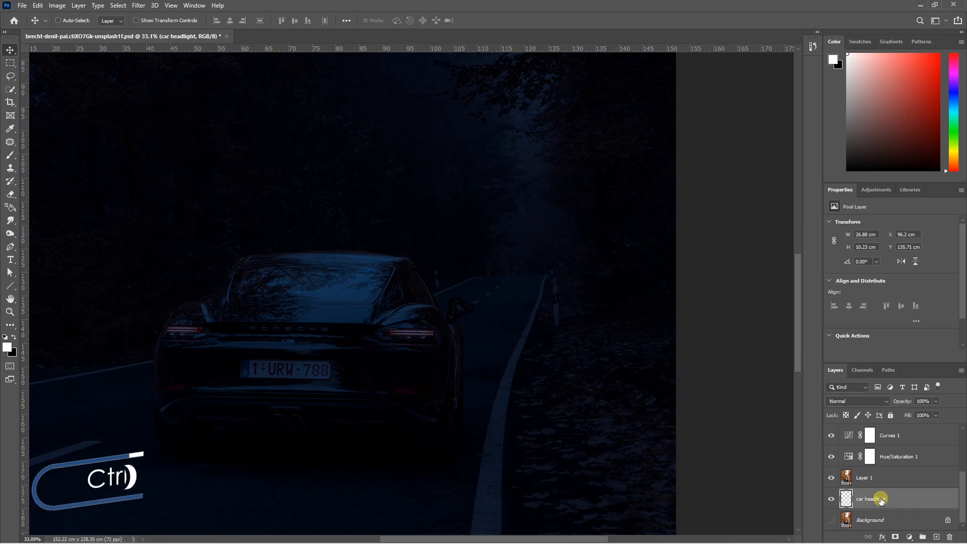
{"action": "key", "text": "ctrl+bracketright"}
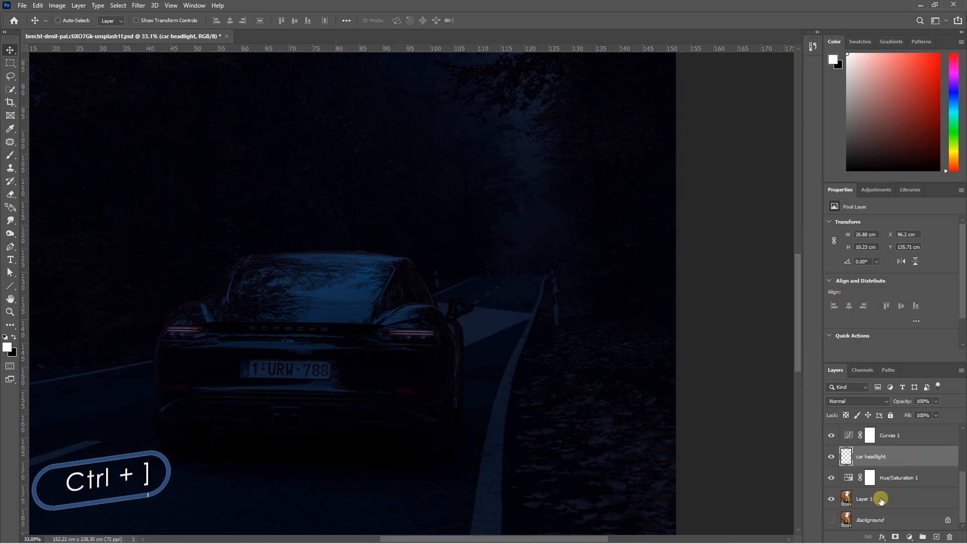
{"action": "key", "text": "ctrl+bracketright"}
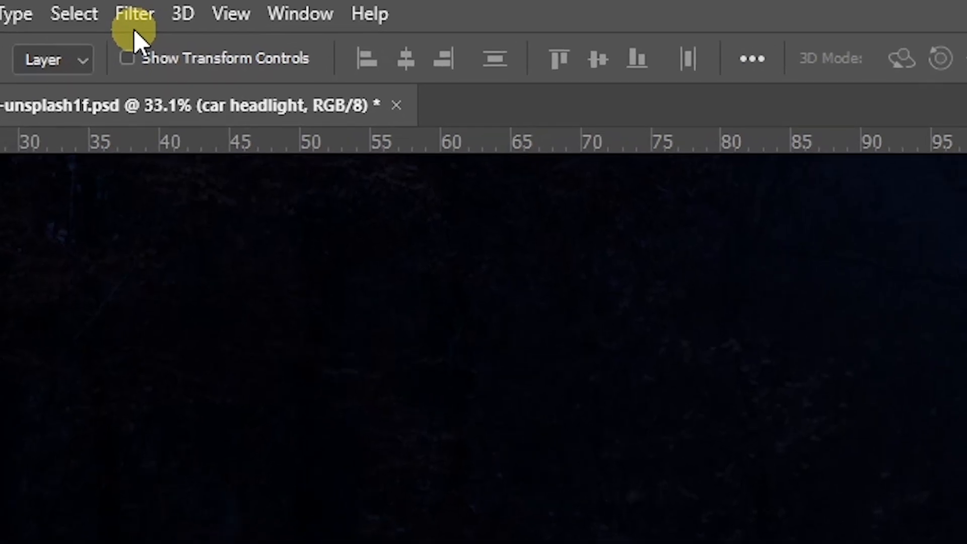
Step: Apply a Gaussian Blur with a radius of 61.1 pixels to the white headlight shape
{"action": "left_click", "coordinate": [134, 30]}
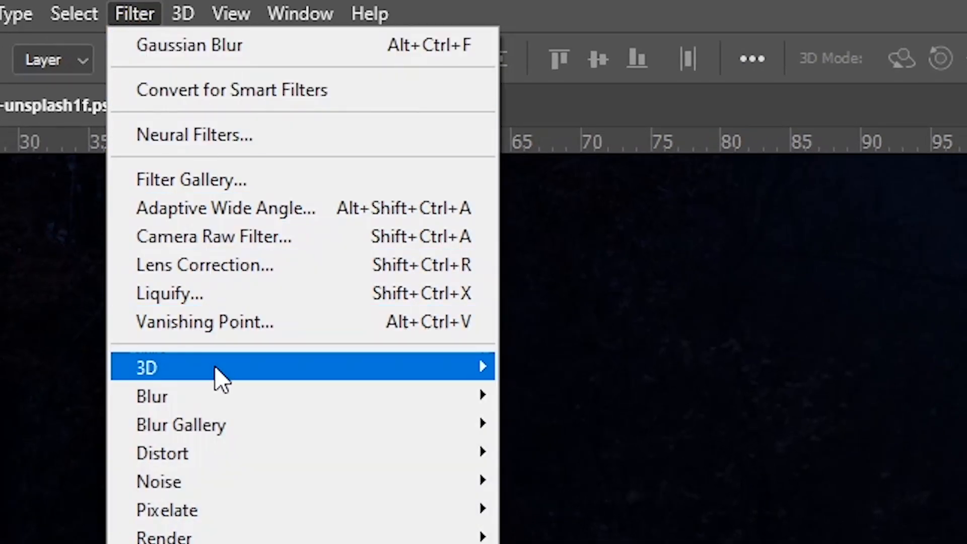
{"action": "mouse_move", "coordinate": [209, 401]}
{"action": "left_click", "coordinate": [575, 510]}
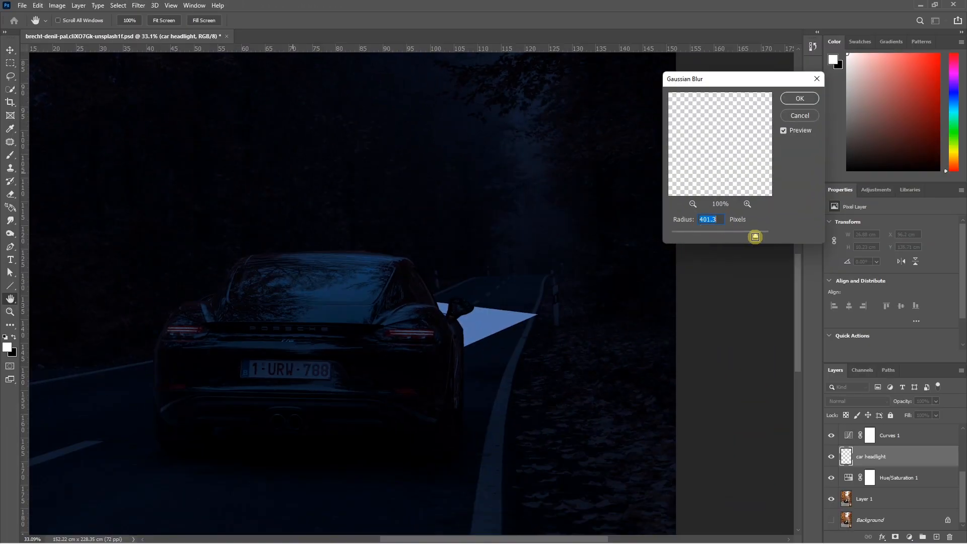
{"action": "left_click_drag", "start_coordinate": [756, 237], "coordinate": [728, 238]}
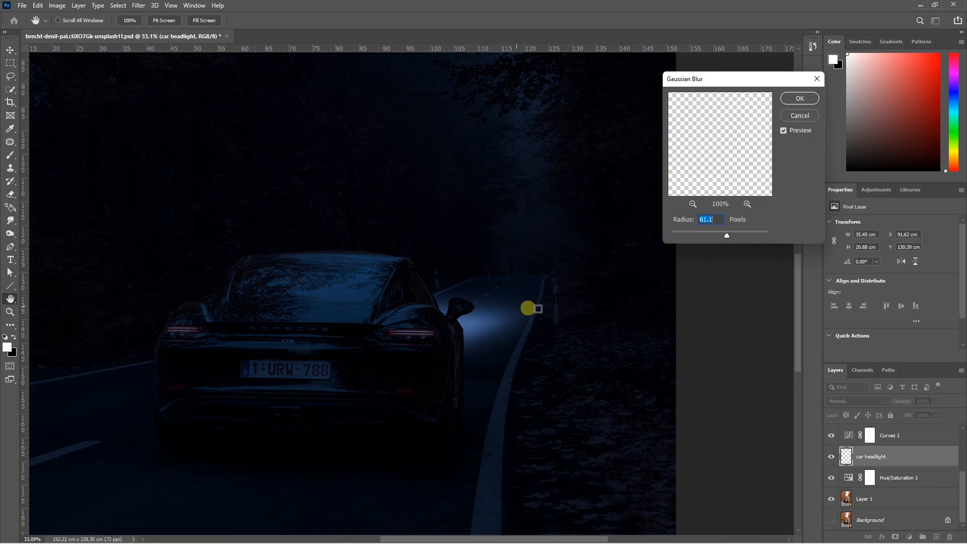
{"action": "left_click", "coordinate": [790, 105]}
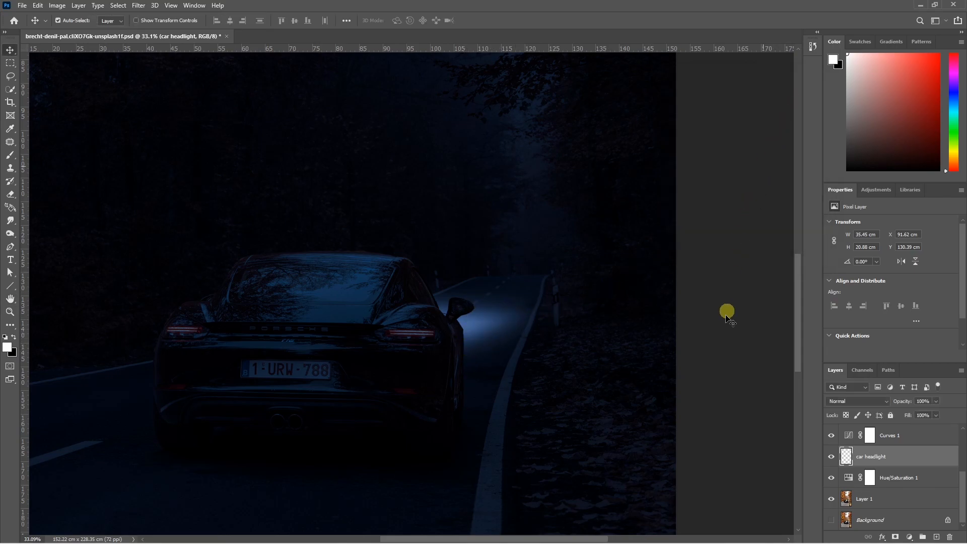
Step: Duplicate the car headlight layer, scale the copy to about 178% and position it over the road beside the car
{"action": "key", "text": "ctrl+j"}
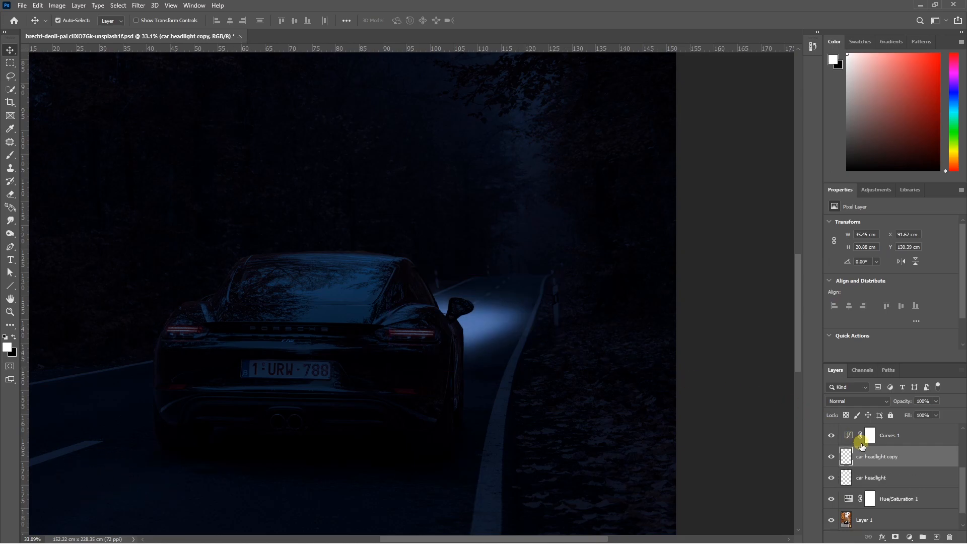
{"action": "key", "text": "ctrl+t"}
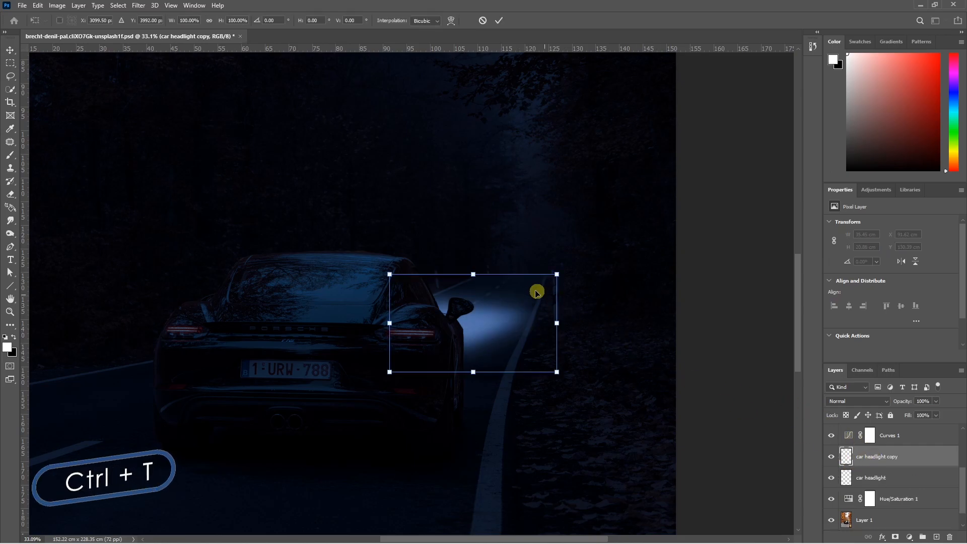
{"action": "scroll", "coordinate": [477, 283], "scroll_direction": "down", "scroll_amount": 2}
{"action": "left_click_drag", "start_coordinate": [478, 283], "coordinate": [501, 316]}
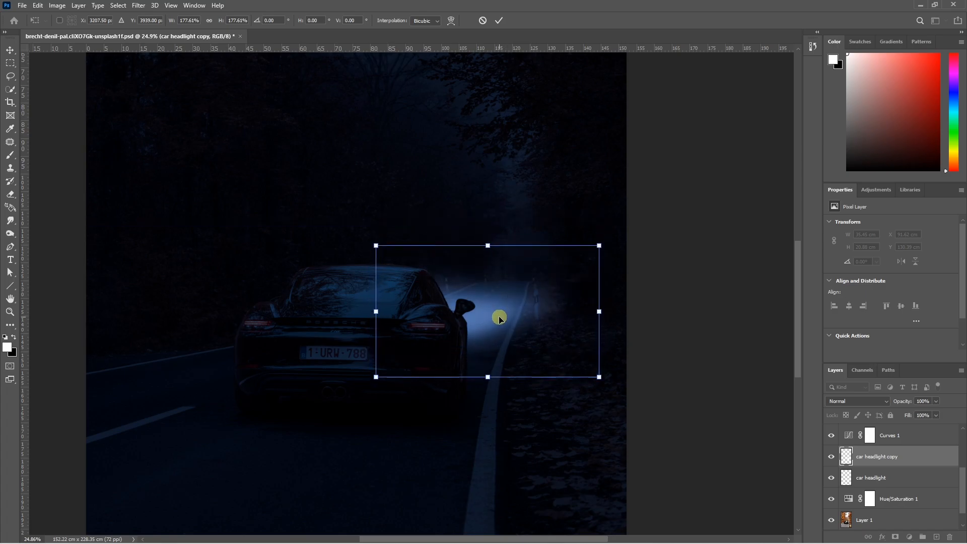
{"action": "key", "text": "Return"}
Step: Lower the car headlight copy layer's opacity to about 49% and compare the scene with it hidden and shown
{"action": "left_click", "coordinate": [936, 401]}
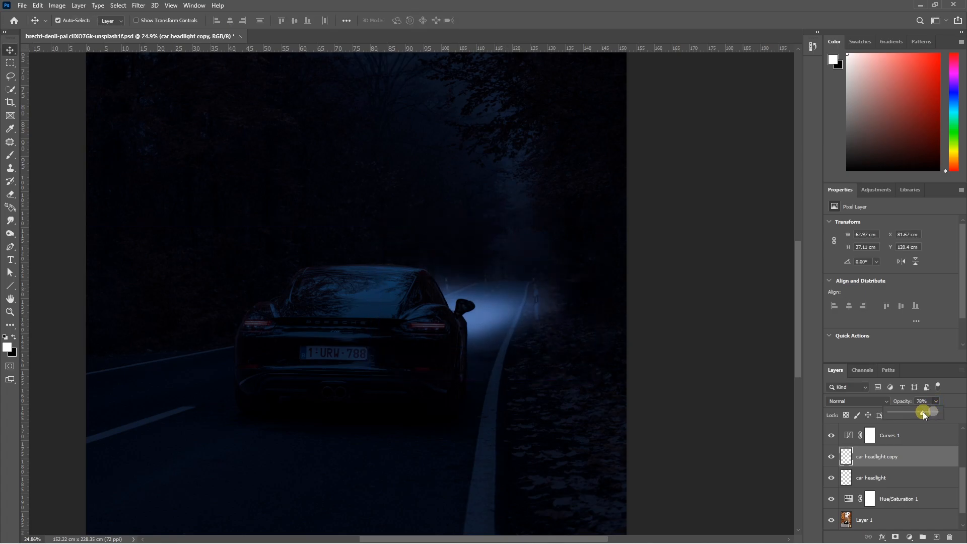
{"action": "left_click_drag", "start_coordinate": [917, 413], "coordinate": [914, 414]}
{"action": "left_click", "coordinate": [831, 458]}
{"action": "left_click", "coordinate": [832, 458]}
{"action": "left_click", "coordinate": [832, 457]}
{"action": "left_click", "coordinate": [832, 458]}
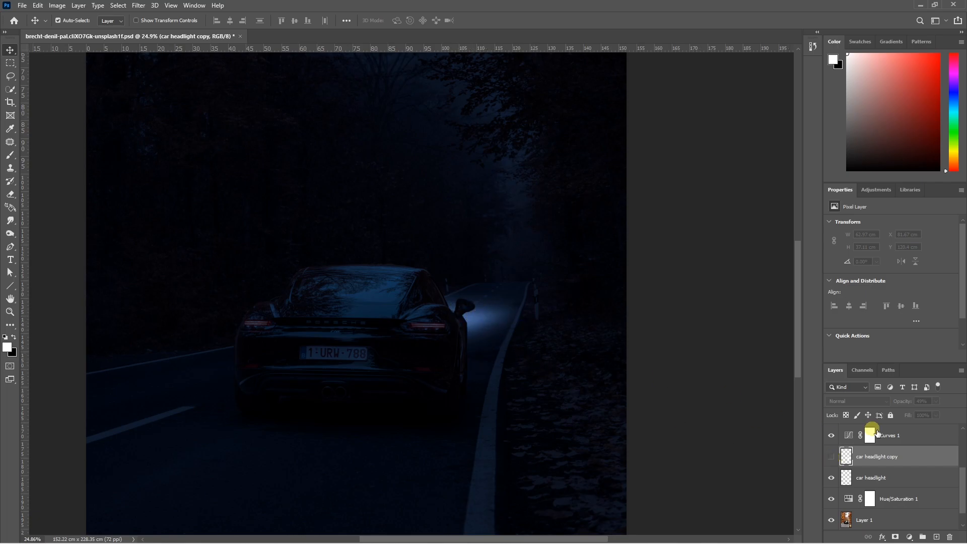
{"action": "left_click", "coordinate": [831, 458]}
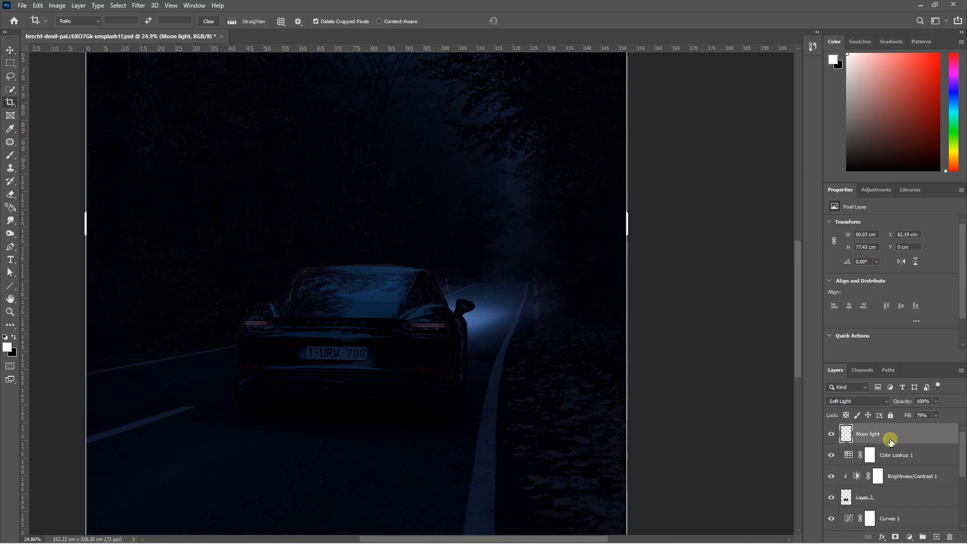
Step: On a new layer above Moon light, paint straight white lines along the light strips of both taillights with a 10 px soft brush
{"action": "left_click", "coordinate": [937, 537]}
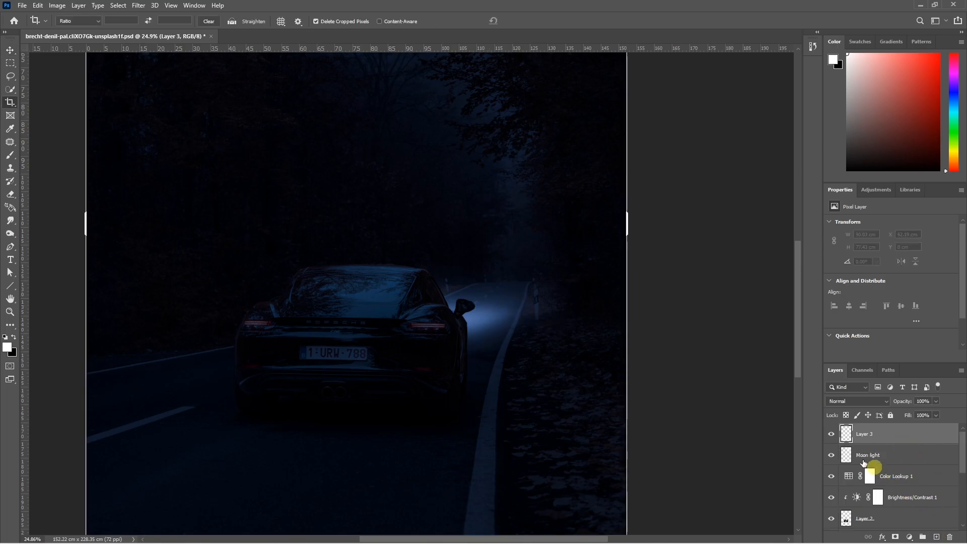
{"action": "scroll", "coordinate": [419, 327], "scroll_direction": "up", "scroll_amount": 3}
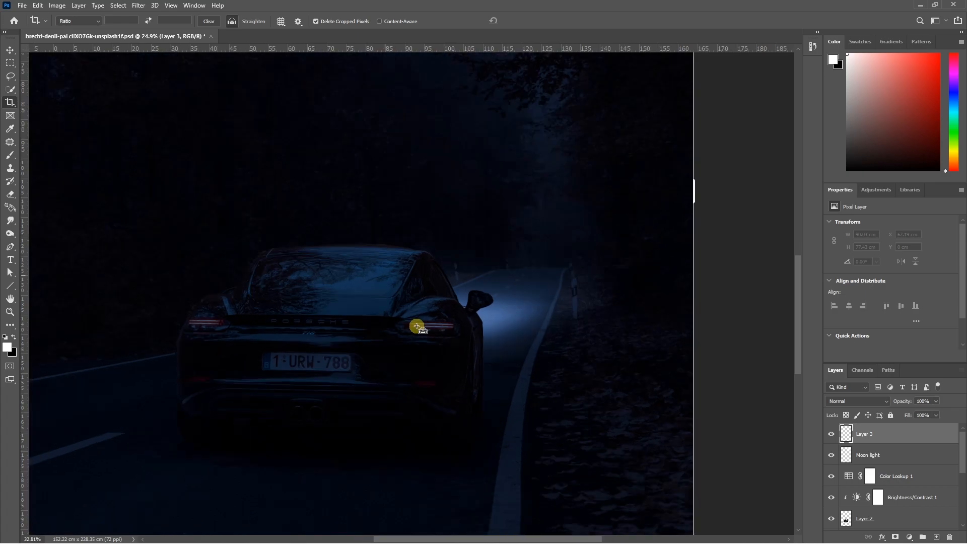
{"action": "scroll", "coordinate": [417, 326], "scroll_direction": "up", "scroll_amount": 3}
{"action": "key", "text": "b"}
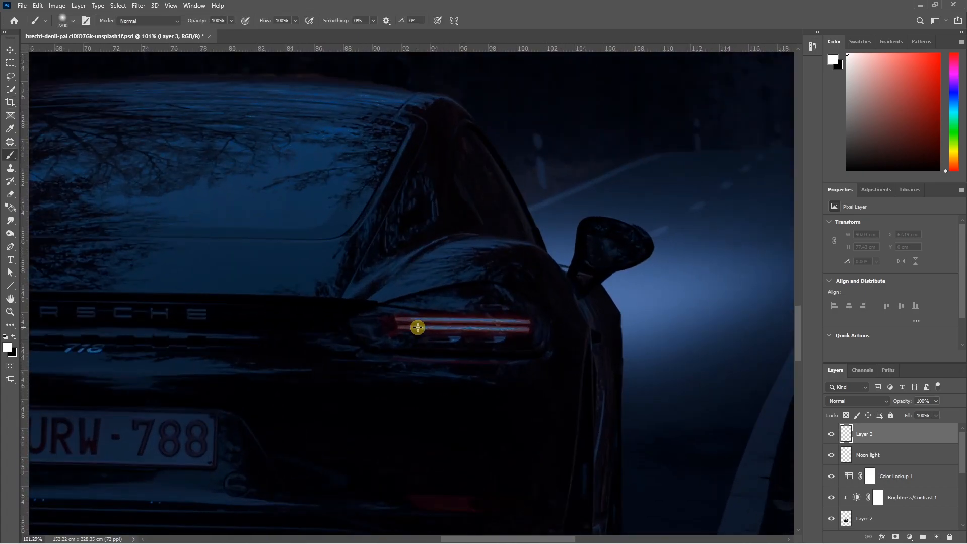
{"action": "key", "text": "bracketleft"}
{"action": "key", "text": "bracketleft"}
{"action": "key", "text": "bracketleft"}
{"action": "key", "text": "bracketleft"}
{"action": "key", "text": "bracketleft"}
{"action": "key", "text": "bracketleft"}
{"action": "key", "text": "bracketleft"}
{"action": "key", "text": "bracketleft"}
{"action": "key", "text": "bracketleft"}
{"action": "key", "text": "bracketleft"}
{"action": "scroll", "coordinate": [402, 321], "scroll_direction": "up", "scroll_amount": 2}
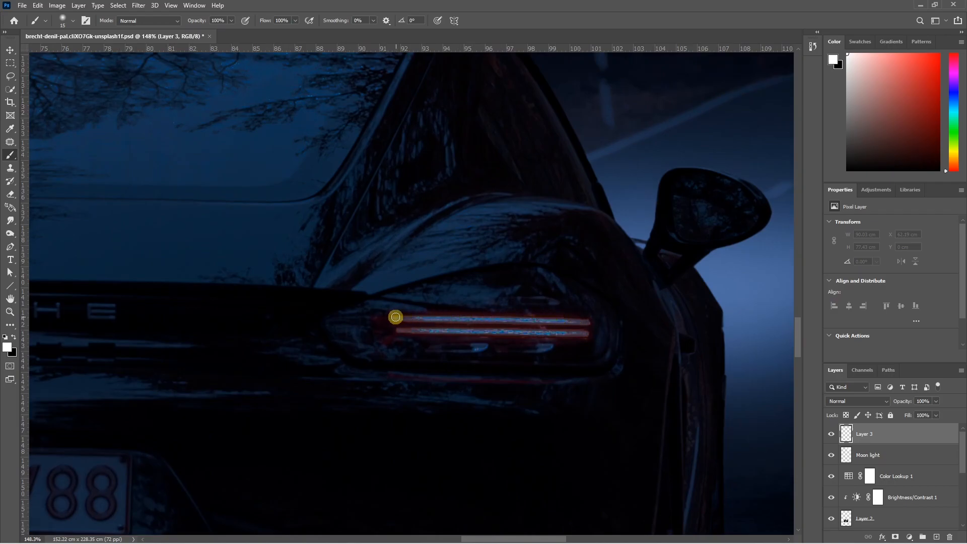
{"action": "key", "text": "bracketleft"}
{"action": "left_click", "coordinate": [394, 317]}
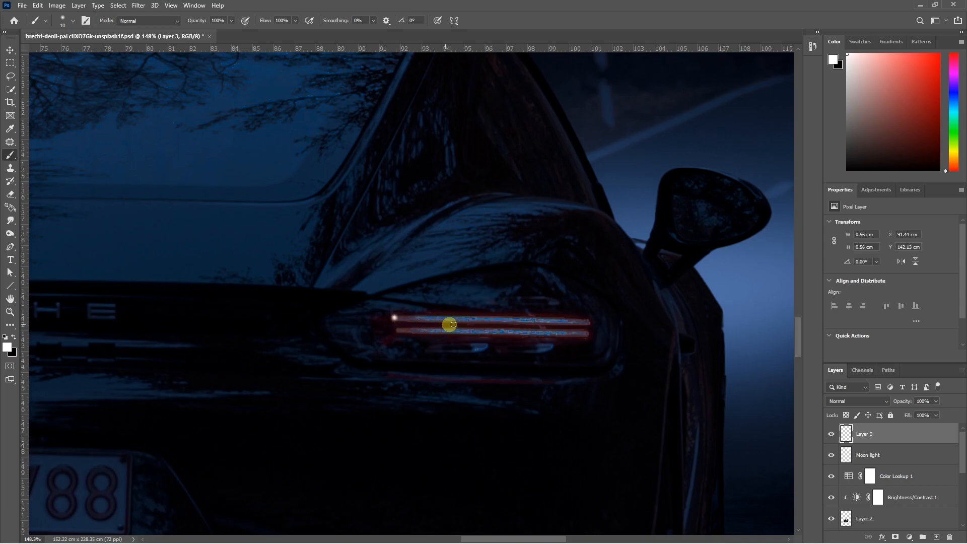
{"action": "left_click", "coordinate": [588, 322], "text": "shift"}
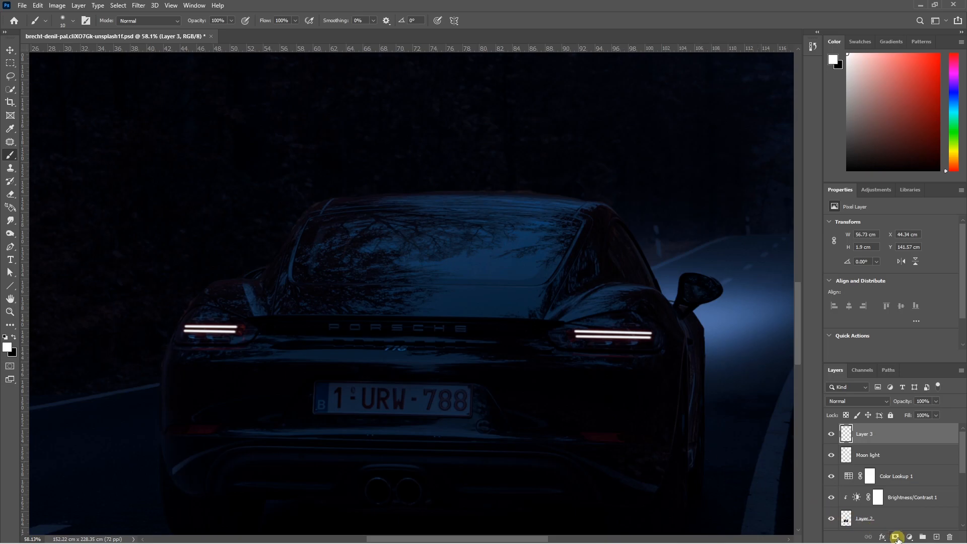
Step: On a new layer, paint a straight red (ff0000) stroke over the light strips of both taillights with a 60 px soft brush
{"action": "left_click", "coordinate": [940, 538]}
{"action": "scroll", "coordinate": [480, 333], "scroll_direction": "up", "scroll_amount": 3}
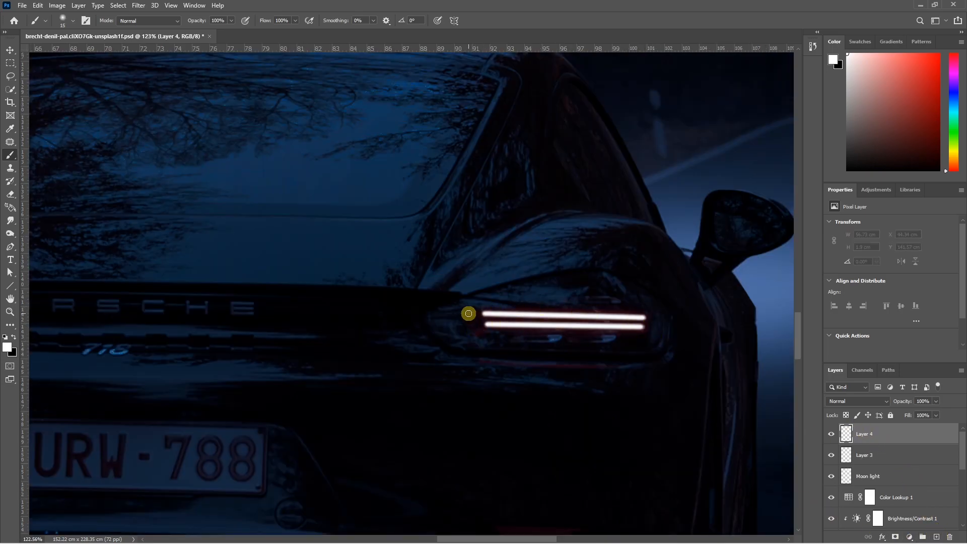
{"action": "left_click", "coordinate": [7, 347]}
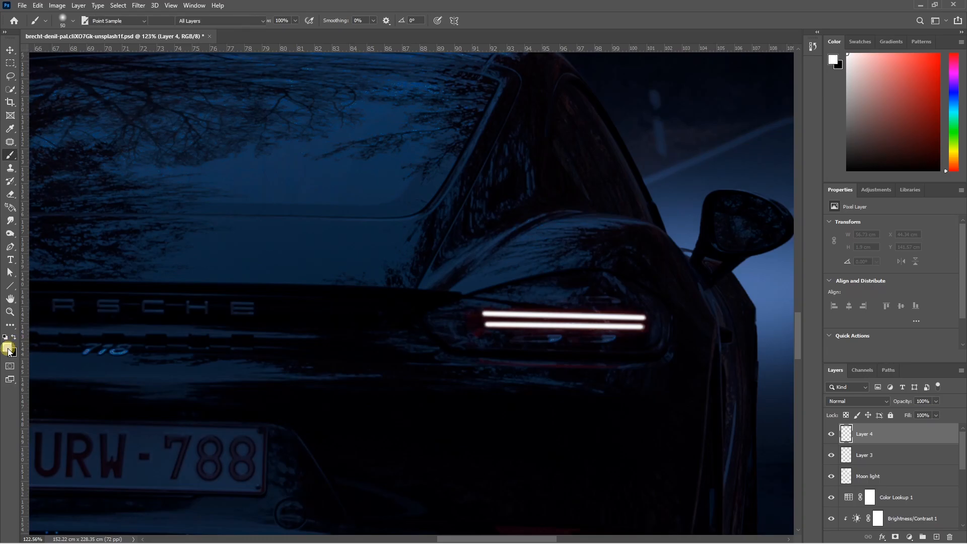
{"action": "type", "text": "ffff00"}
{"action": "left_click_drag", "start_coordinate": [193, 162], "coordinate": [193, 220]}
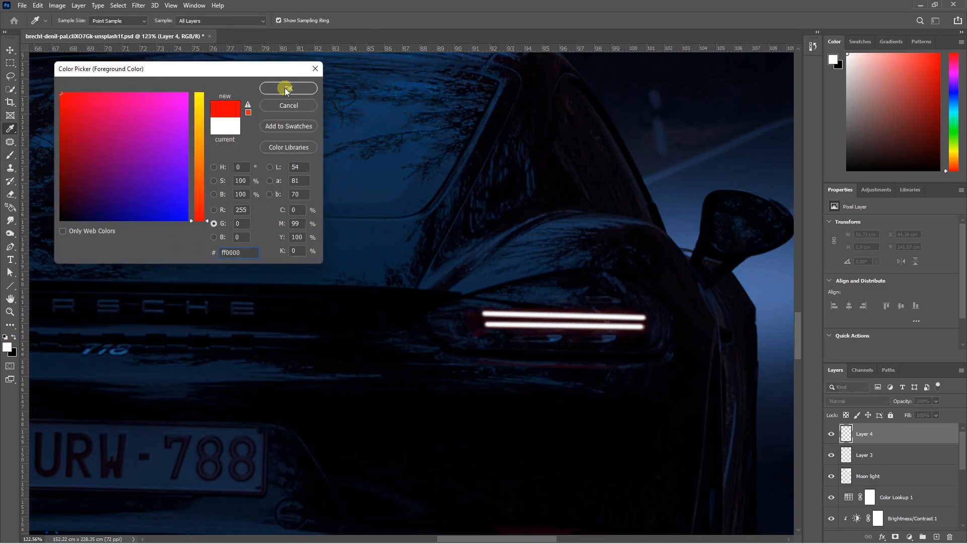
{"action": "left_click", "coordinate": [288, 88]}
{"action": "scroll", "coordinate": [461, 318], "scroll_direction": "up", "scroll_amount": 1}
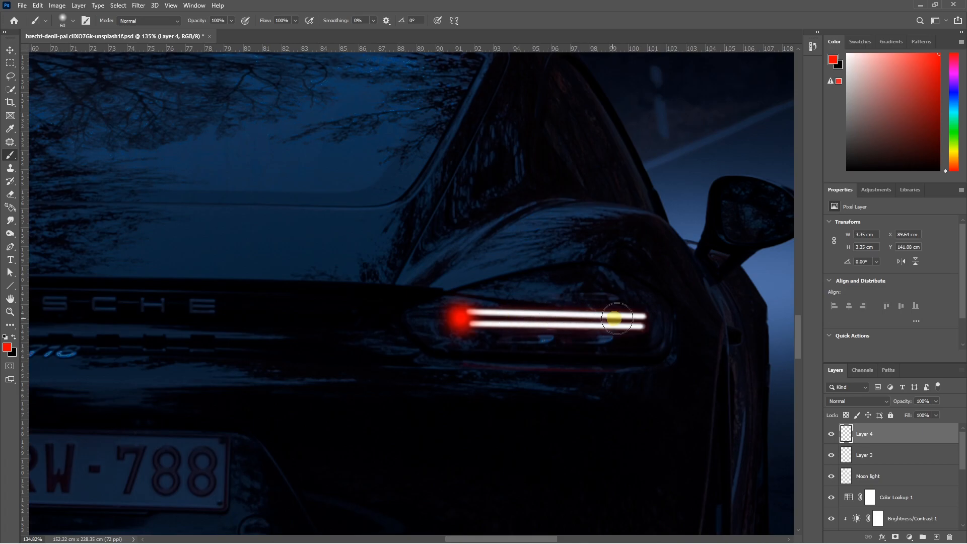
{"action": "left_click", "coordinate": [641, 321], "text": "shift"}
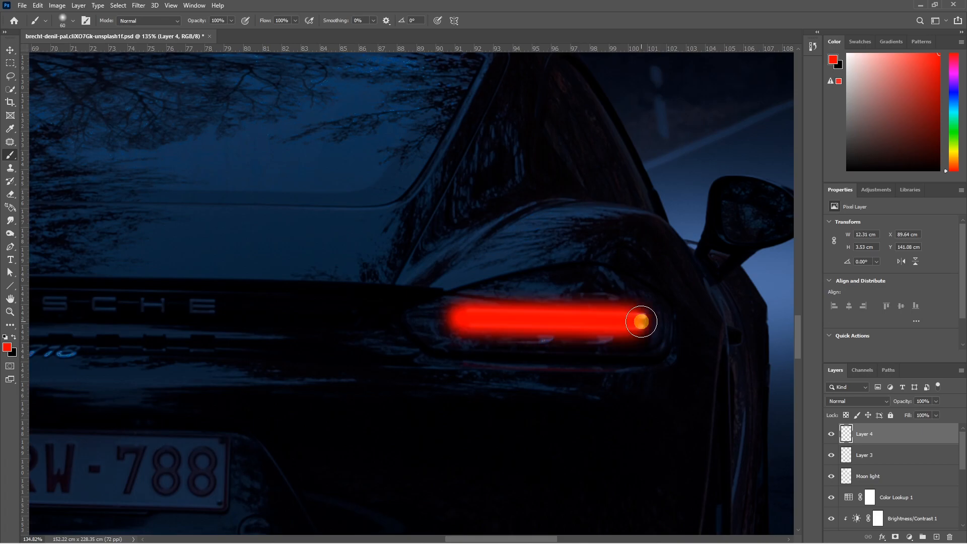
{"action": "scroll", "coordinate": [670, 322], "scroll_direction": "down", "scroll_amount": 12}
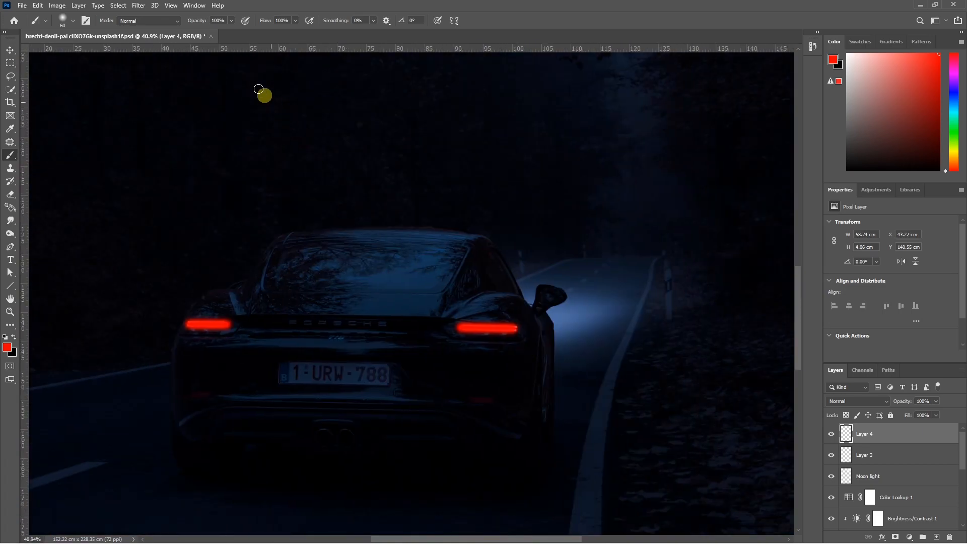
Step: Apply a Gaussian Blur with a radius of 8.6 pixels to the red taillight strokes
{"action": "left_click", "coordinate": [138, 5]}
{"action": "mouse_move", "coordinate": [166, 136]}
{"action": "left_click", "coordinate": [285, 172]}
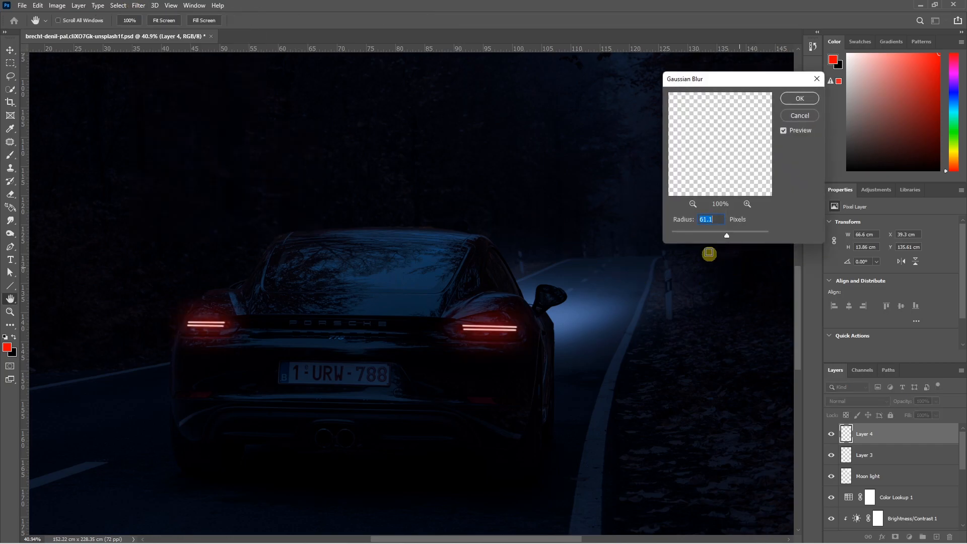
{"action": "mouse_move", "coordinate": [727, 235]}
{"action": "left_mouse_down"}
{"action": "mouse_move", "coordinate": [692, 232]}
{"action": "mouse_move", "coordinate": [714, 235]}
{"action": "left_mouse_up"}
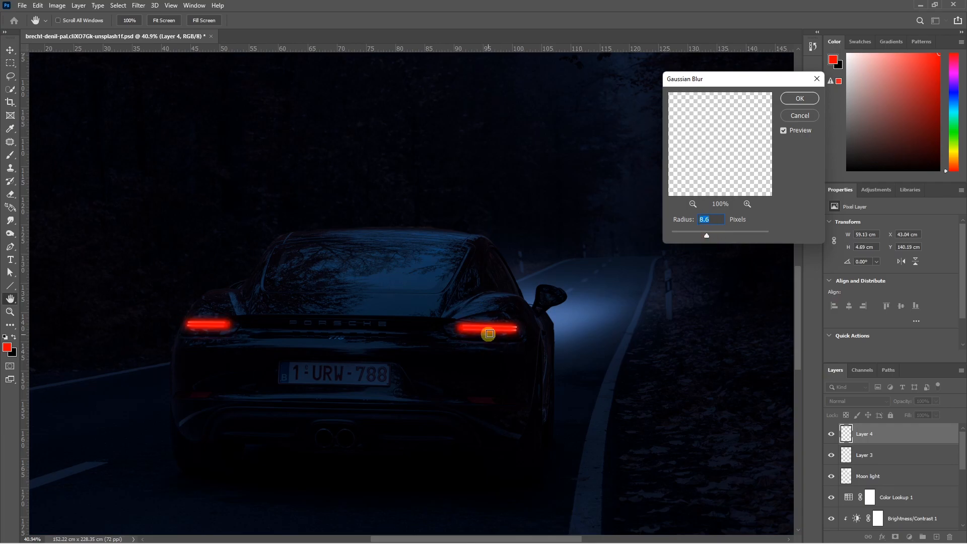
{"action": "left_click", "coordinate": [800, 99]}
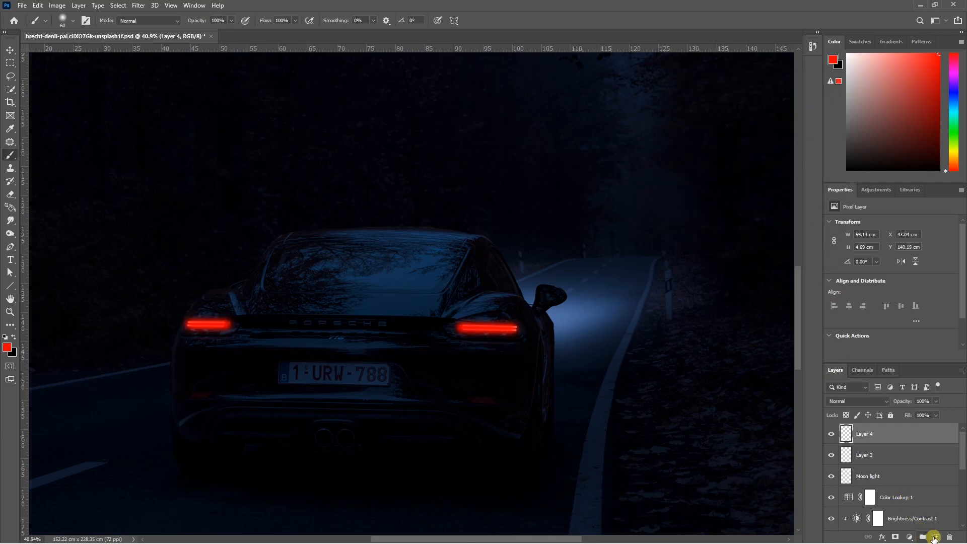
Step: On another new layer, paint one large red glow spot over each taillight with a 700 px soft brush
{"action": "left_click", "coordinate": [935, 537]}
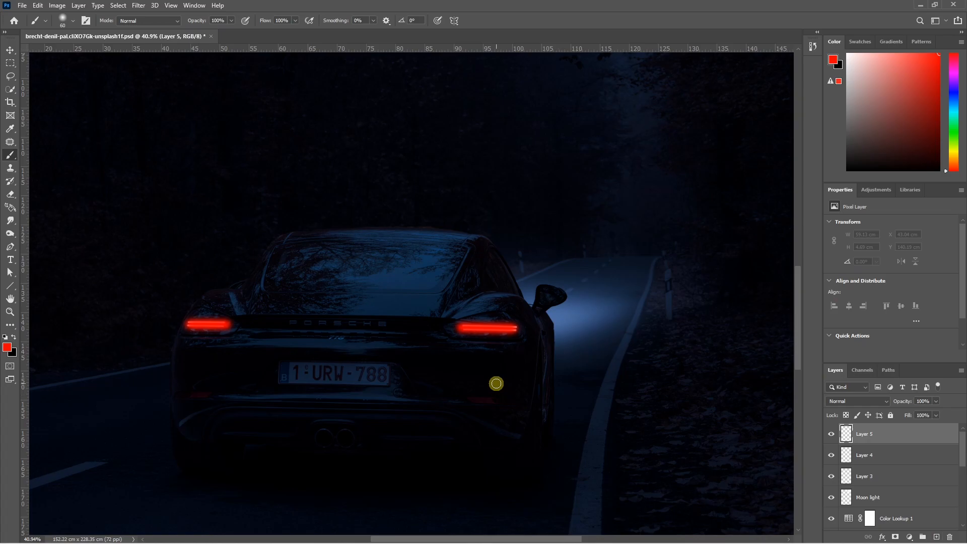
{"action": "key", "text": "bracketright"}
{"action": "key", "text": "bracketright"}
{"action": "key", "text": "bracketright"}
{"action": "key", "text": "bracketright"}
{"action": "key", "text": "bracketright"}
{"action": "key", "text": "bracketright"}
{"action": "key", "text": "bracketright"}
{"action": "key", "text": "bracketright"}
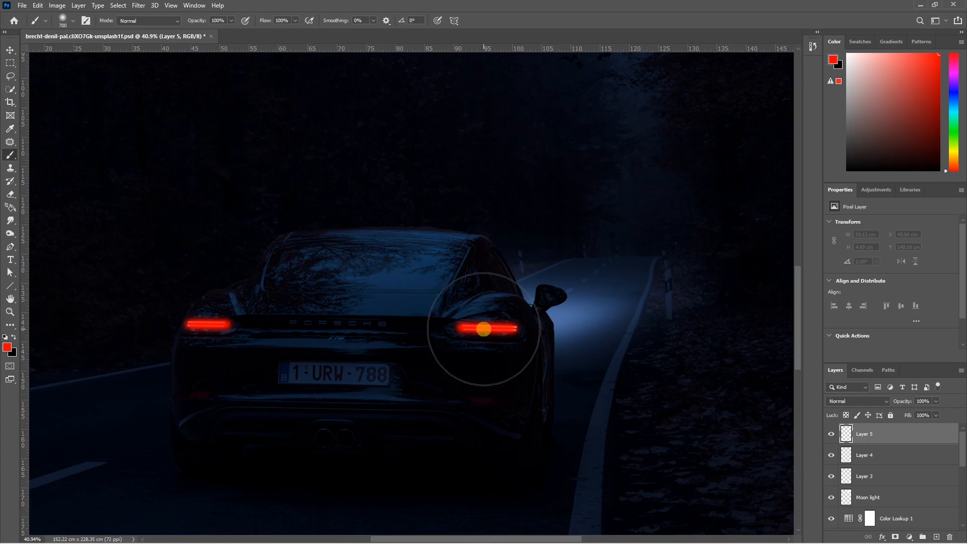
{"action": "left_click", "coordinate": [483, 329]}
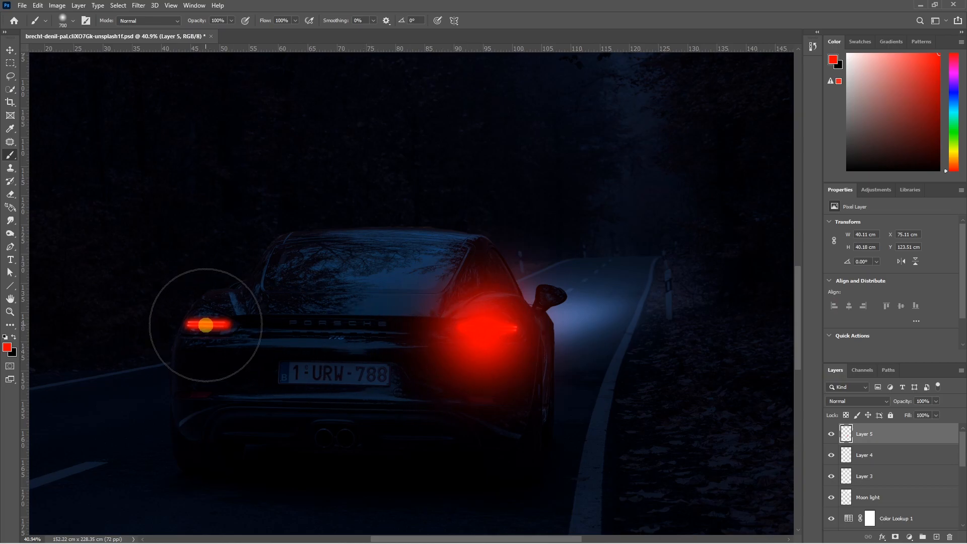
{"action": "left_click", "coordinate": [207, 325]}
Step: Set the large red glow layer to the Linear Dodge (Add) blend mode with 40% opacity
{"action": "left_click", "coordinate": [865, 402]}
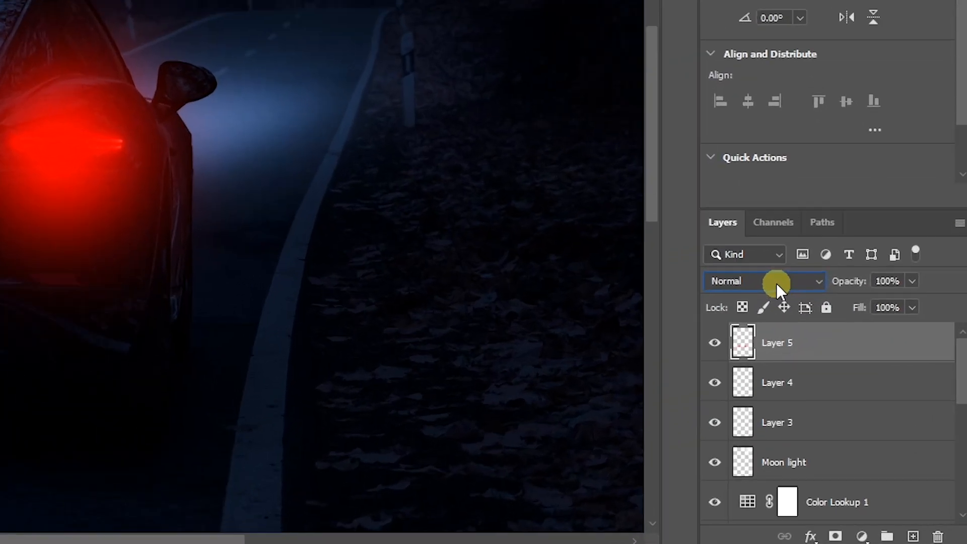
{"action": "left_click", "coordinate": [866, 402]}
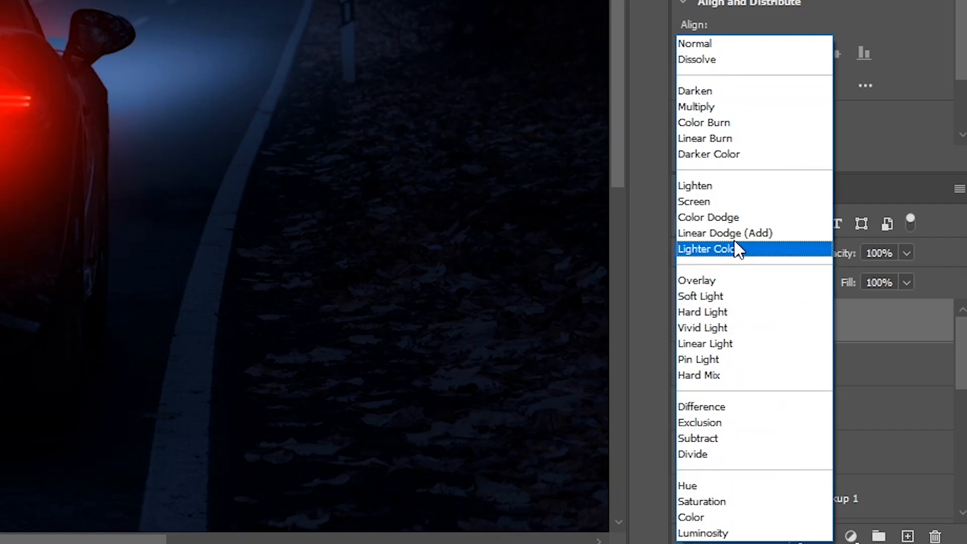
{"action": "left_click", "coordinate": [853, 392]}
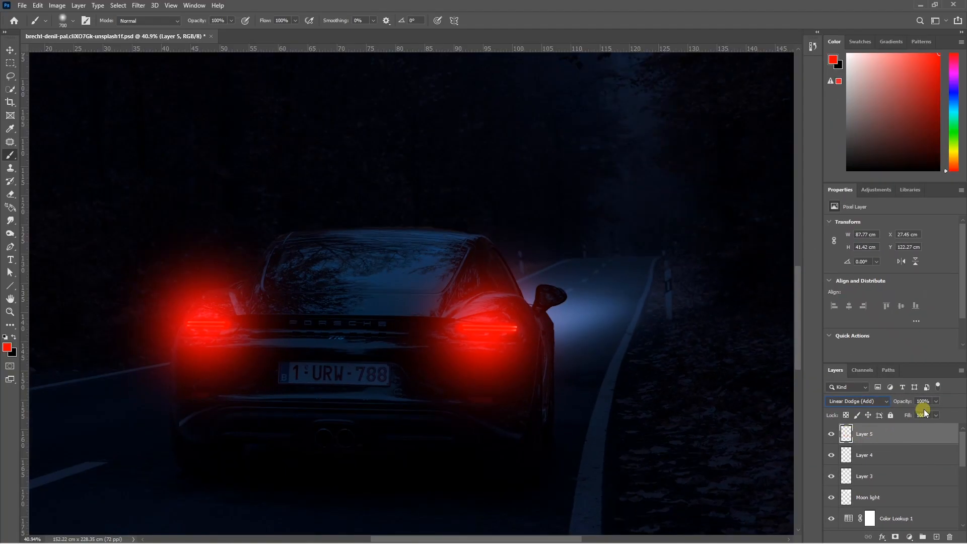
{"action": "left_click", "coordinate": [937, 403]}
{"action": "left_click_drag", "start_coordinate": [935, 412], "coordinate": [912, 413]}
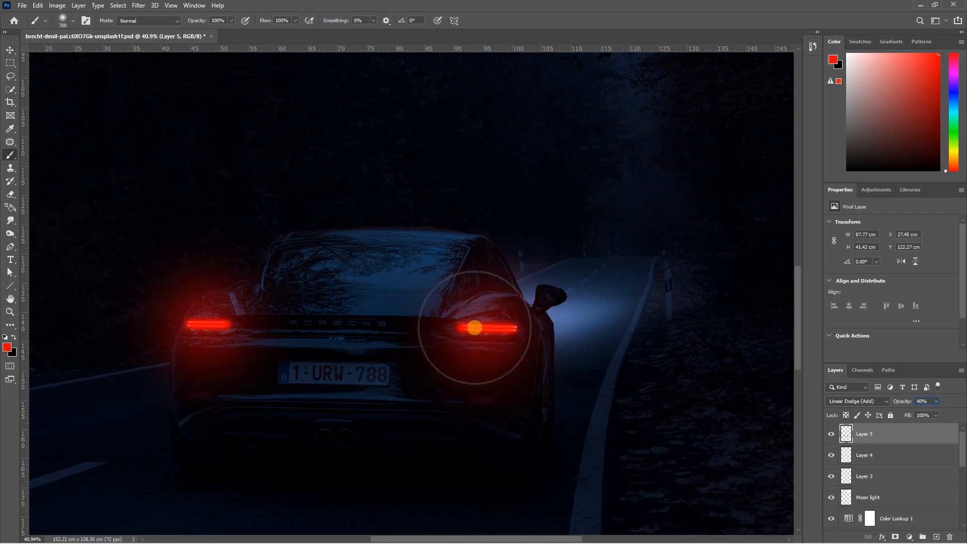
Step: Lower the opacity of Layer 3, the white taillight lines, to 30%
{"action": "left_click", "coordinate": [890, 476]}
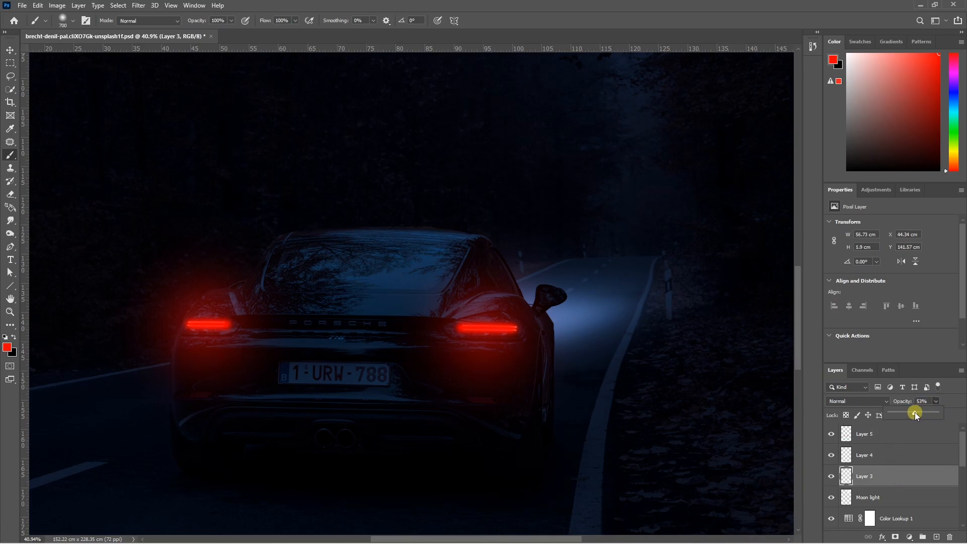
{"action": "left_click_drag", "start_coordinate": [908, 410], "coordinate": [905, 412]}
{"action": "key", "text": "ctrl+0"}
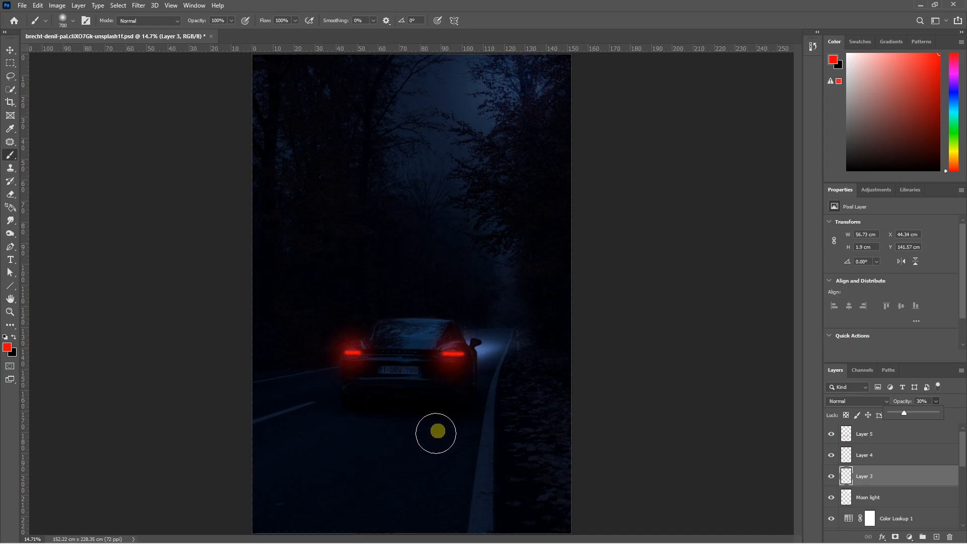
Step: On a new layer above Layer 5, paint a horizontal red stroke on the road behind the car with a 900 px brush at 29% opacity
{"action": "left_click", "coordinate": [896, 435]}
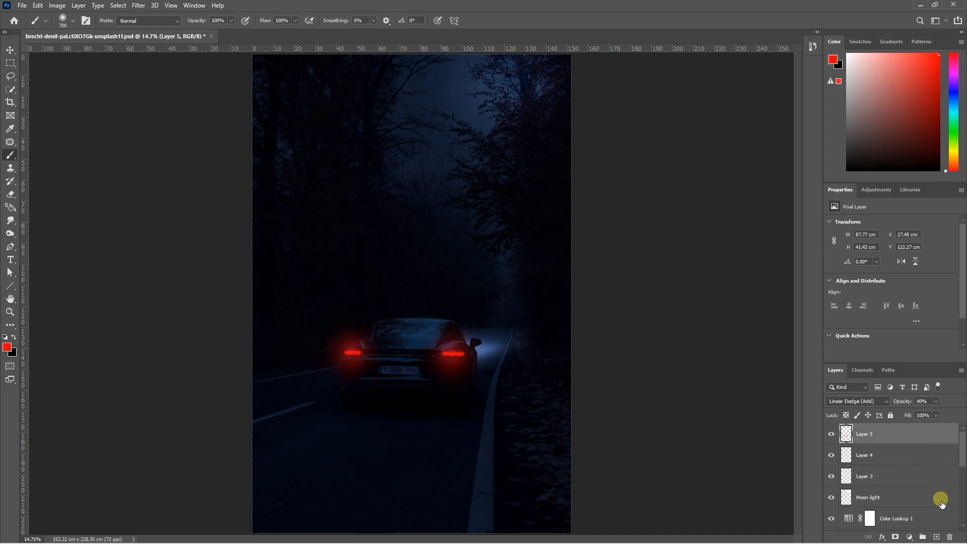
{"action": "left_click", "coordinate": [939, 537]}
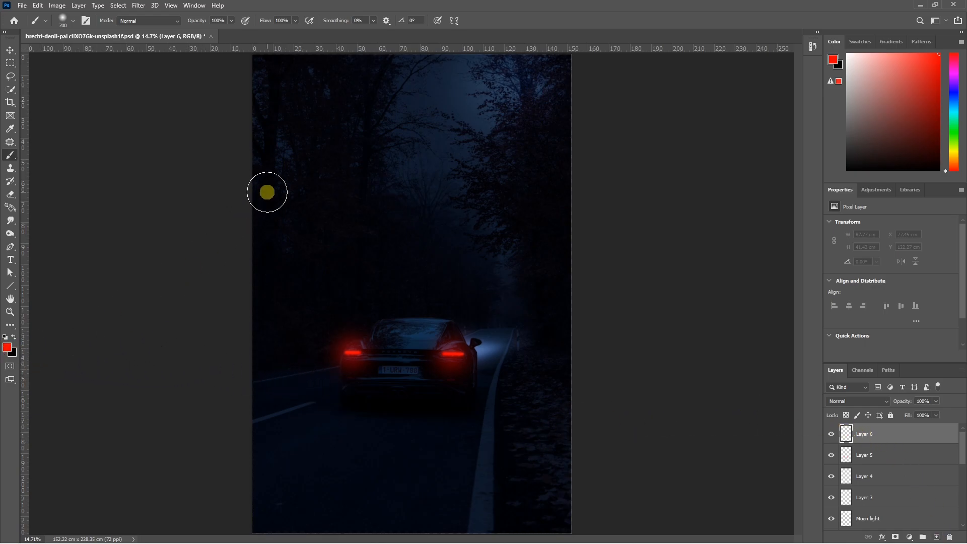
{"action": "left_click", "coordinate": [231, 21]}
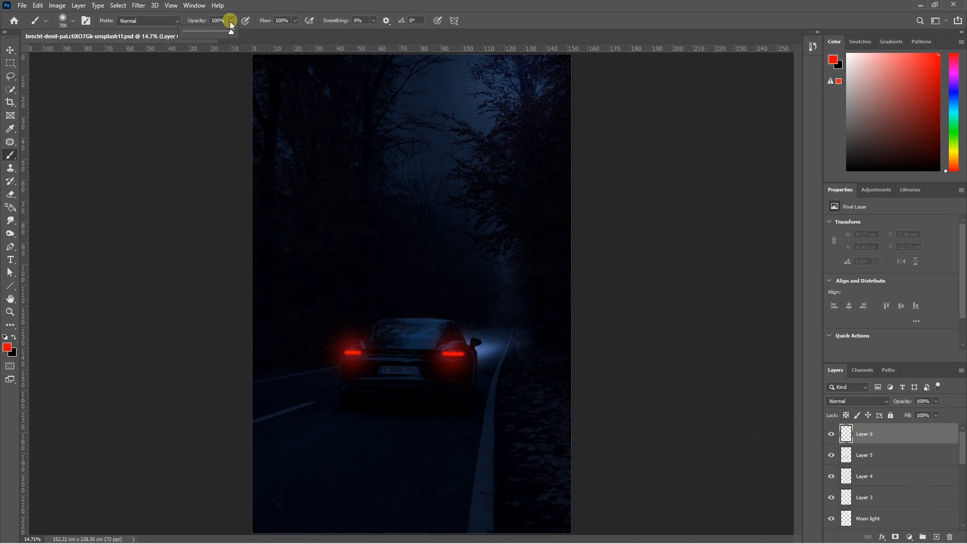
{"action": "left_click_drag", "start_coordinate": [229, 34], "coordinate": [196, 32]}
{"action": "left_click", "coordinate": [342, 444]}
{"action": "key", "text": "bracketright"}
{"action": "key", "text": "bracketright"}
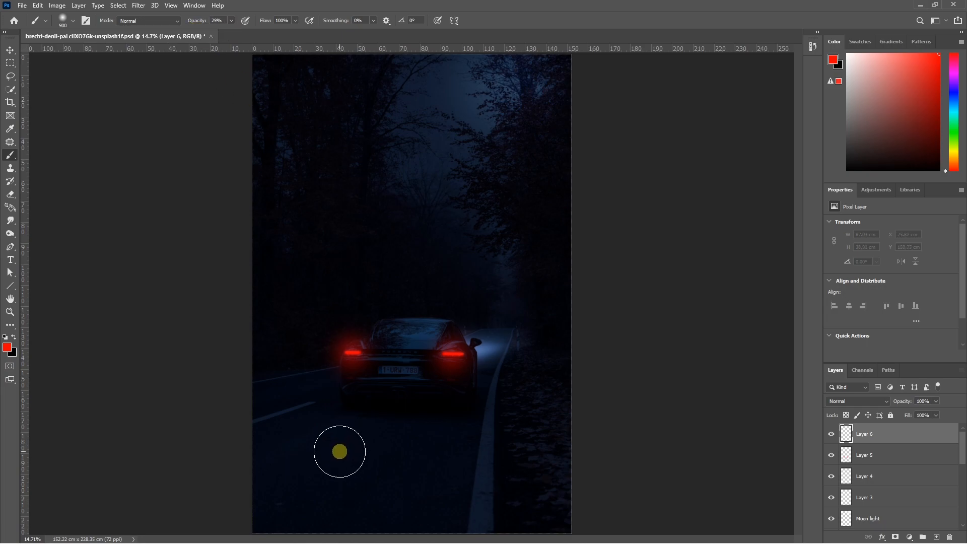
{"action": "left_click_drag", "start_coordinate": [339, 449], "coordinate": [443, 458]}
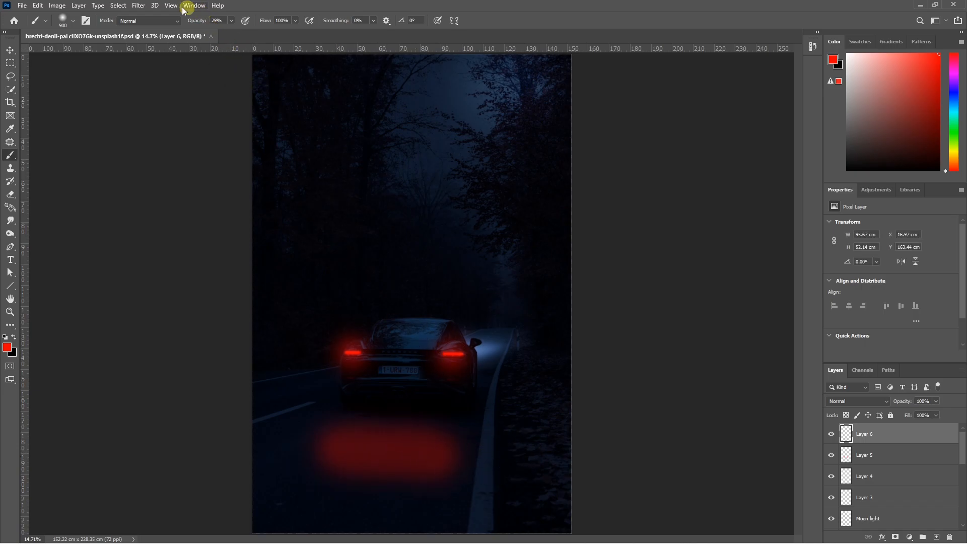
Step: Apply a Gaussian Blur with a radius of 516.4 pixels to the red stroke on the road
{"action": "left_click", "coordinate": [139, 5]}
{"action": "mouse_move", "coordinate": [169, 134]}
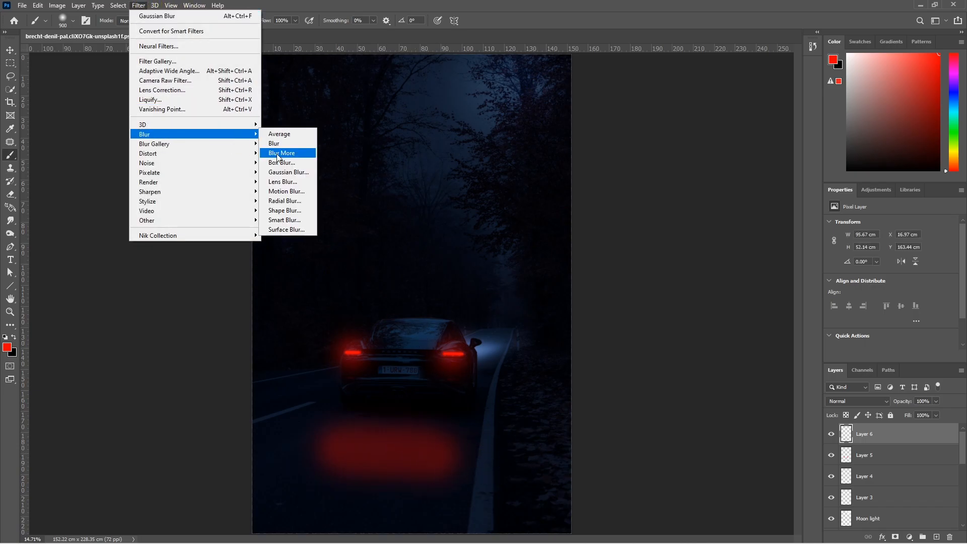
{"action": "left_click", "coordinate": [276, 173]}
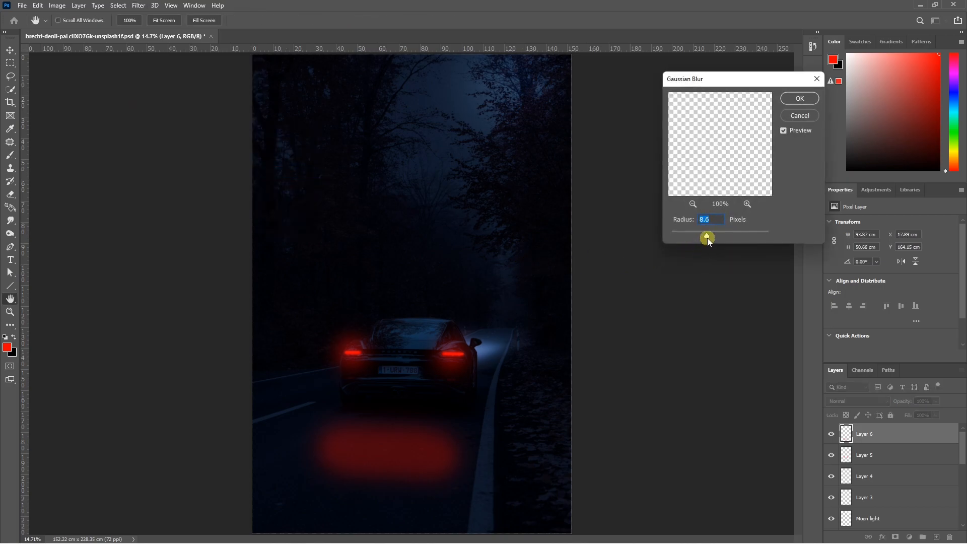
{"action": "left_click_drag", "start_coordinate": [708, 237], "coordinate": [758, 235]}
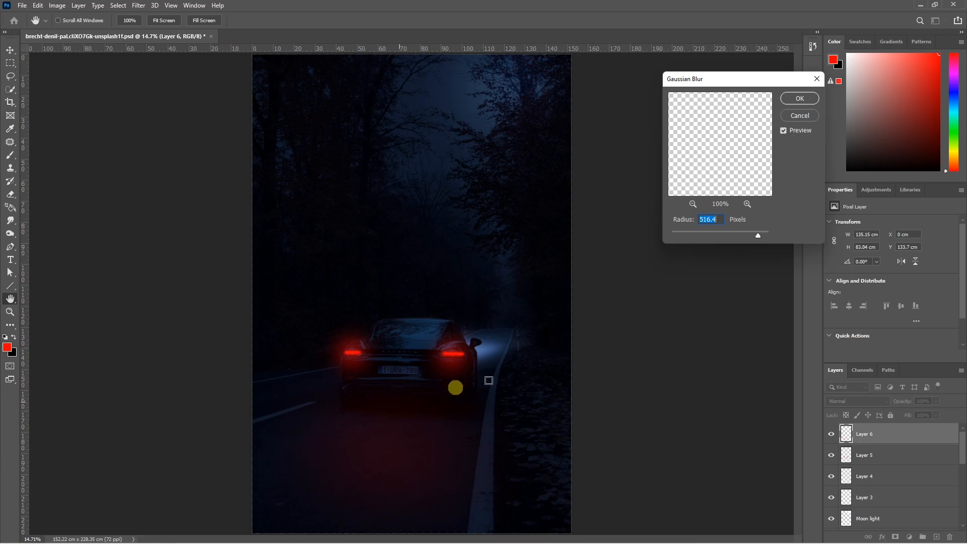
{"action": "left_click", "coordinate": [798, 99]}
Step: Lower the red road reflection layer's opacity to 72% and compare the scene with it hidden and shown
{"action": "key", "text": "b"}
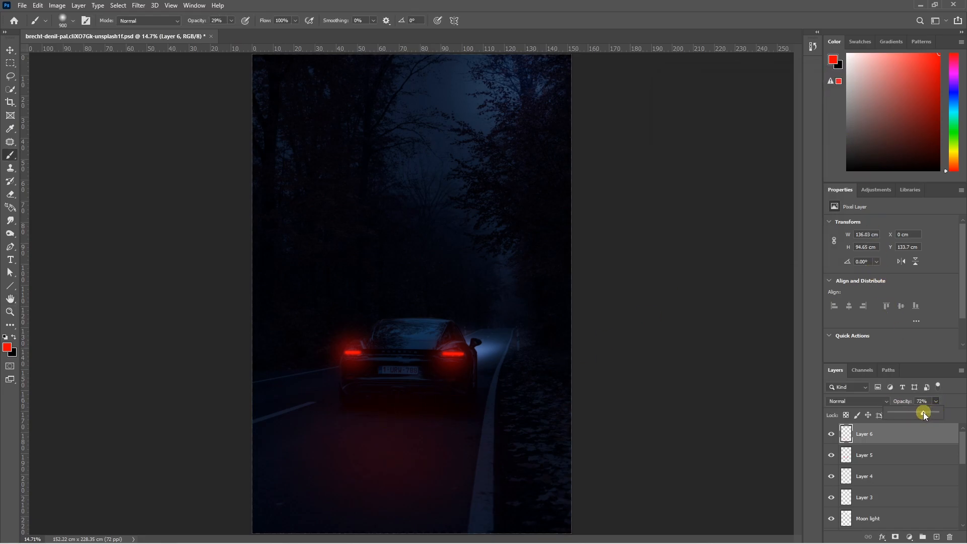
{"action": "left_click", "coordinate": [830, 435]}
{"action": "left_click", "coordinate": [831, 435]}
{"action": "left_click", "coordinate": [831, 435]}
{"action": "left_click", "coordinate": [830, 435]}
{"action": "left_click", "coordinate": [831, 436]}
{"action": "key", "text": "ctrl+minus"}
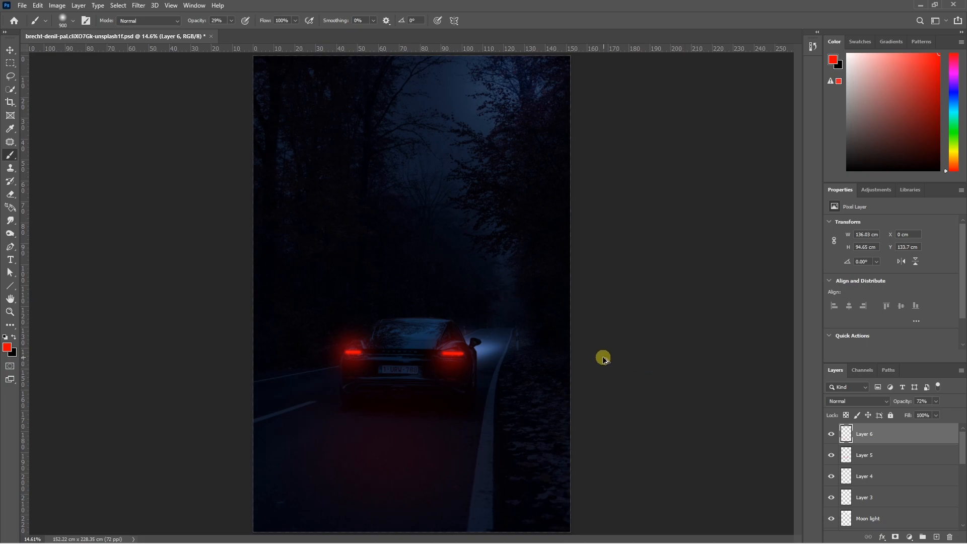
{"action": "scroll", "coordinate": [579, 357], "scroll_direction": "down", "scroll_amount": 1}
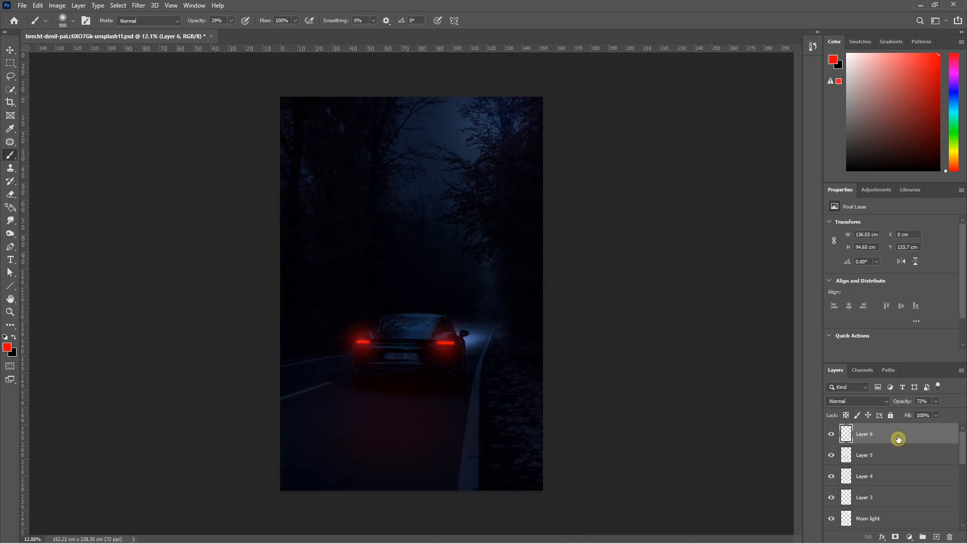
Step: Add a Brightness/Contrast adjustment layer above Layer 6 with brightness 65 and contrast 31
{"action": "left_click", "coordinate": [910, 537]}
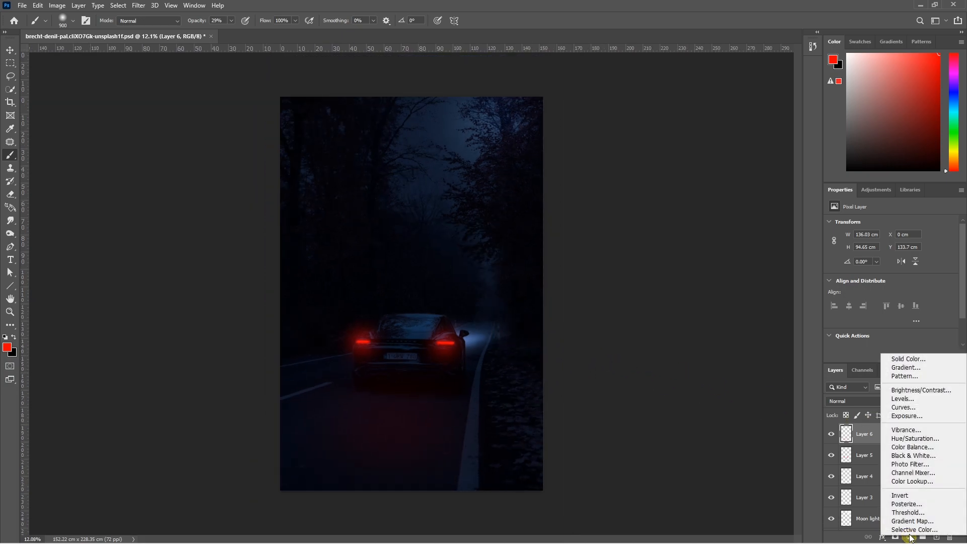
{"action": "left_click", "coordinate": [909, 392]}
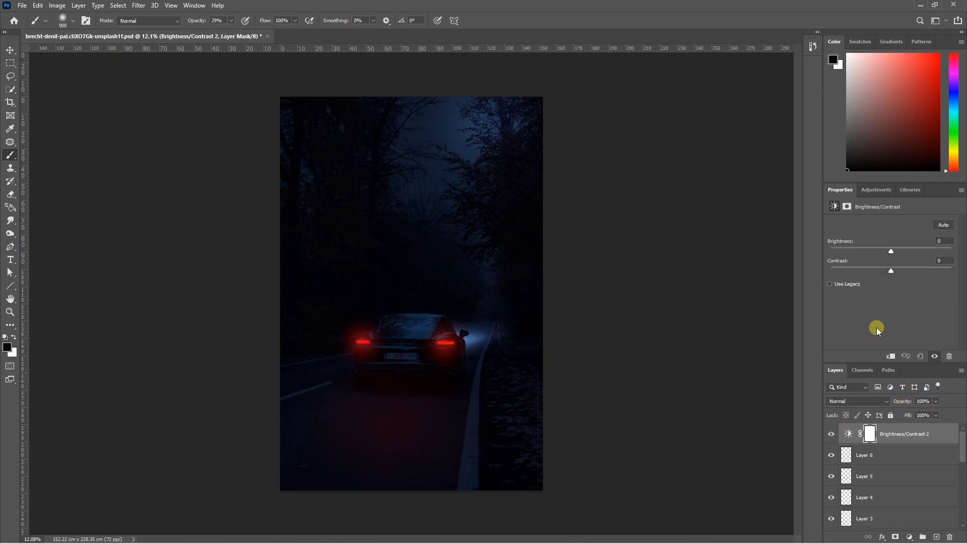
{"action": "left_click_drag", "start_coordinate": [892, 252], "coordinate": [903, 254]}
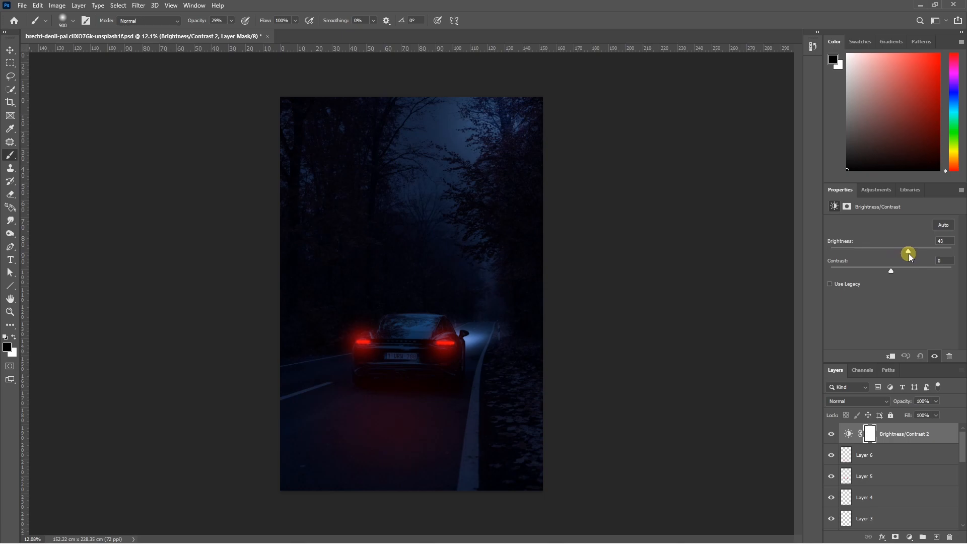
{"action": "left_click", "coordinate": [891, 271]}
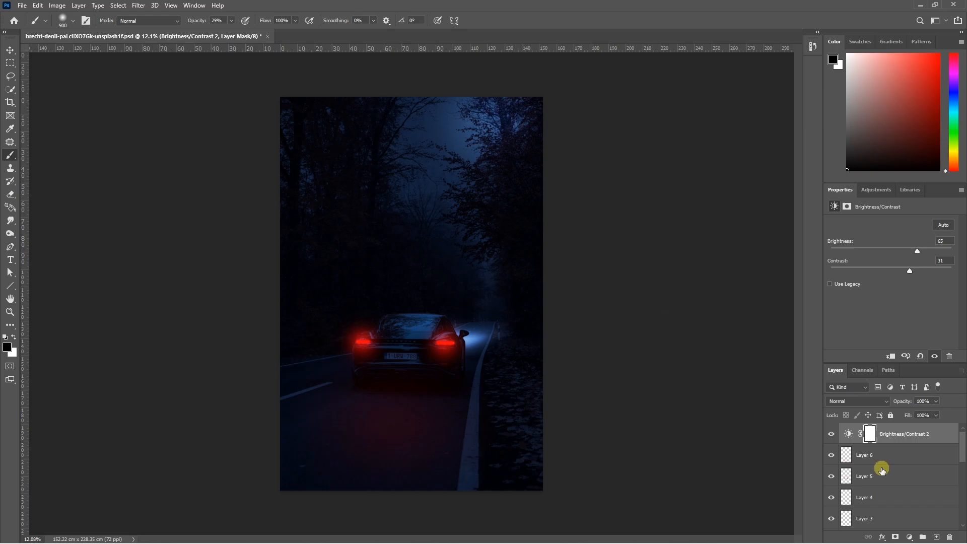
Step: Compare the finished night scene with the original photo by showing only Layer 1 and restoring the other layers
{"action": "scroll", "coordinate": [883, 470], "scroll_direction": "down", "scroll_amount": 5}
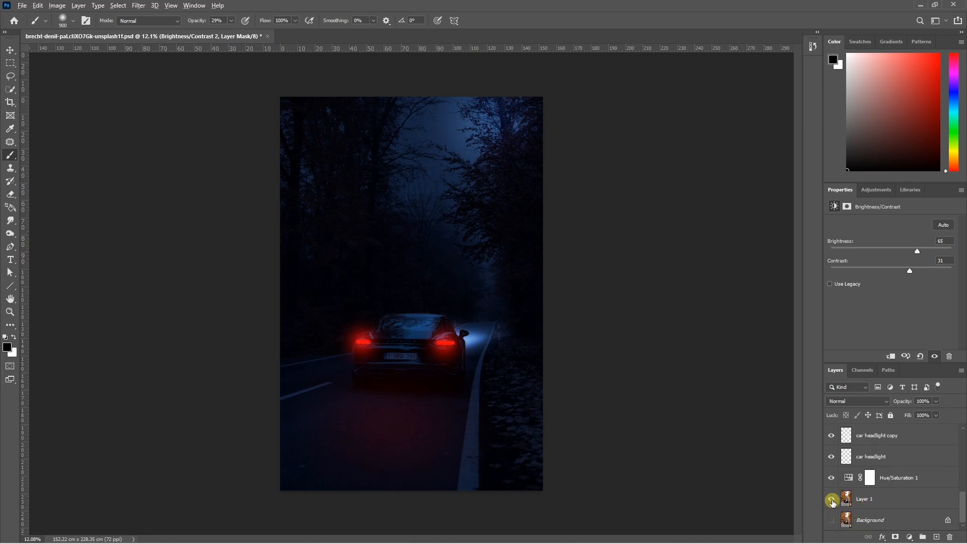
{"action": "left_click", "coordinate": [832, 500], "text": "alt"}
{"action": "left_click", "coordinate": [832, 500], "text": "alt"}
{"action": "left_click", "coordinate": [832, 500], "text": "alt"}
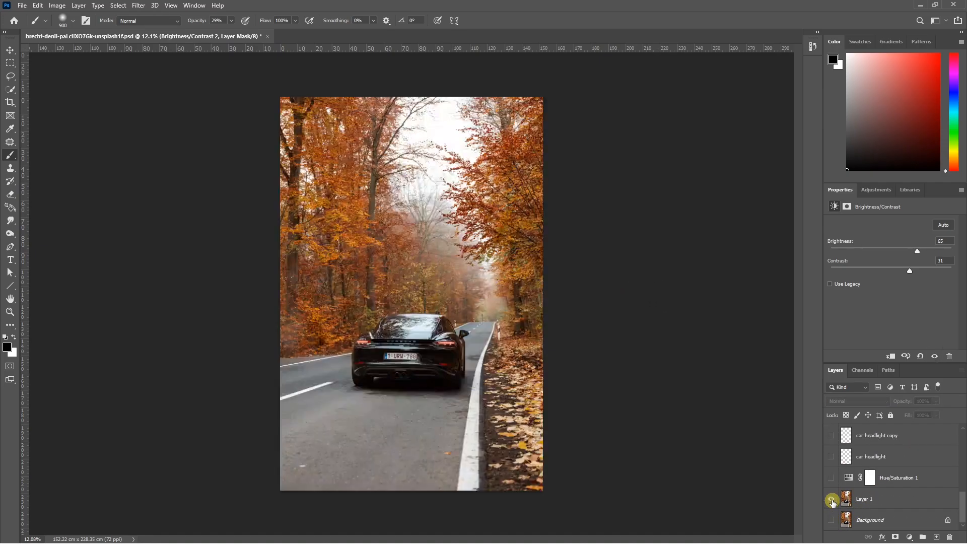
{"action": "left_click", "coordinate": [832, 499], "text": "alt"}
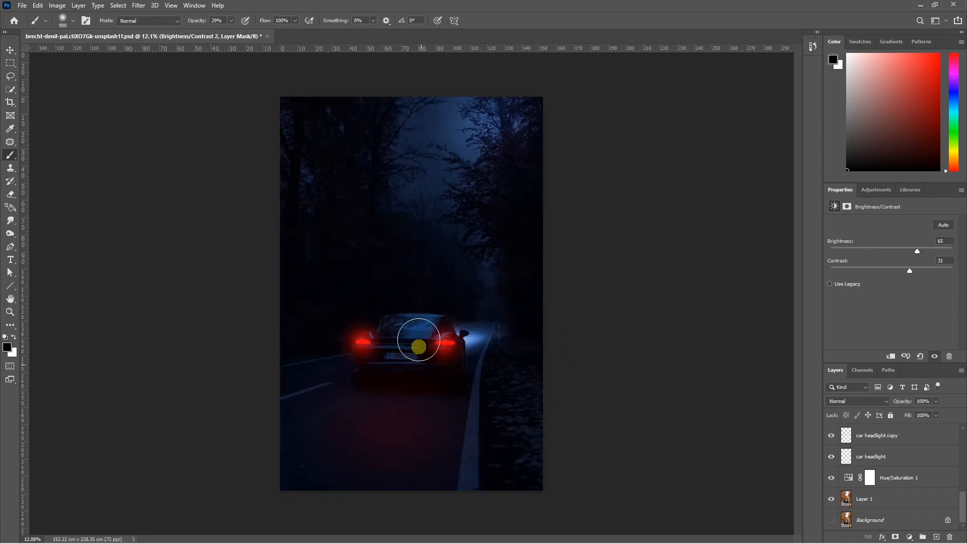
{"action": "scroll", "coordinate": [615, 323], "scroll_direction": "down", "scroll_amount": 2}
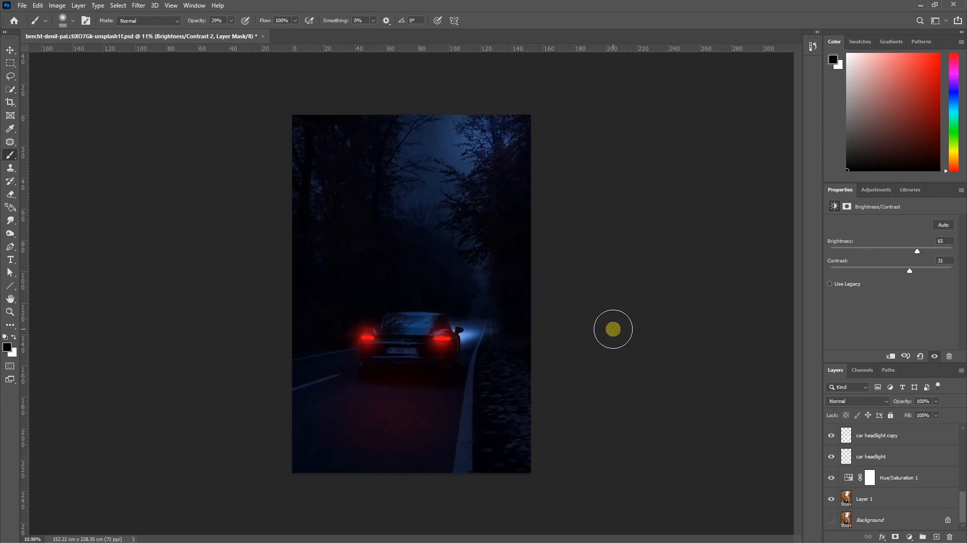